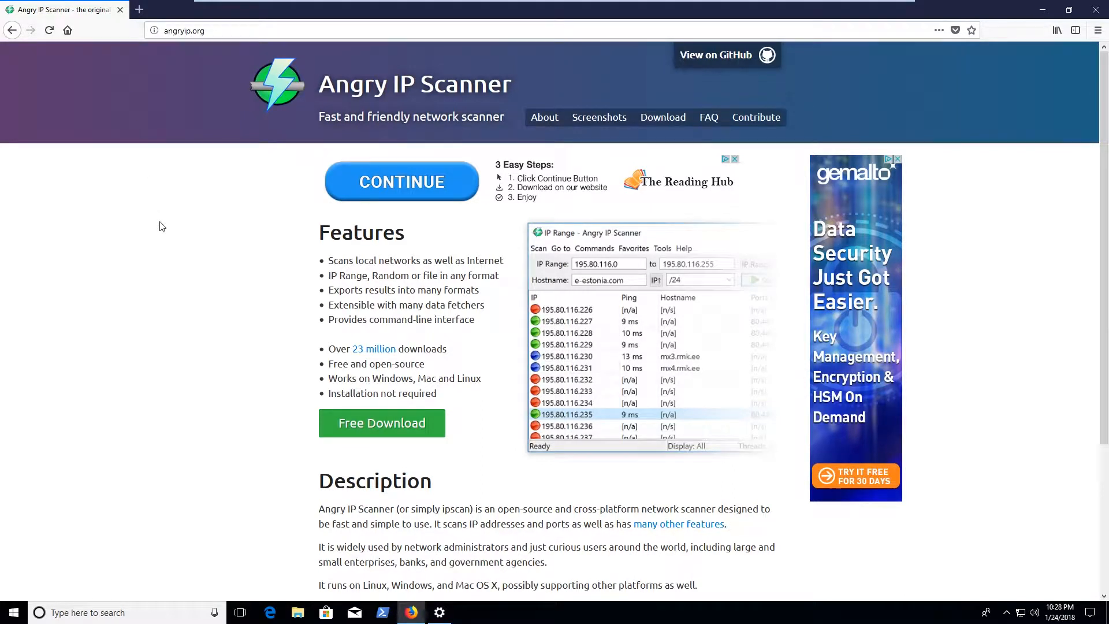
# Open the Angry IP Scanner download page, check the Linux packages and return to the Windows downloads
pyautogui.click(665, 119)
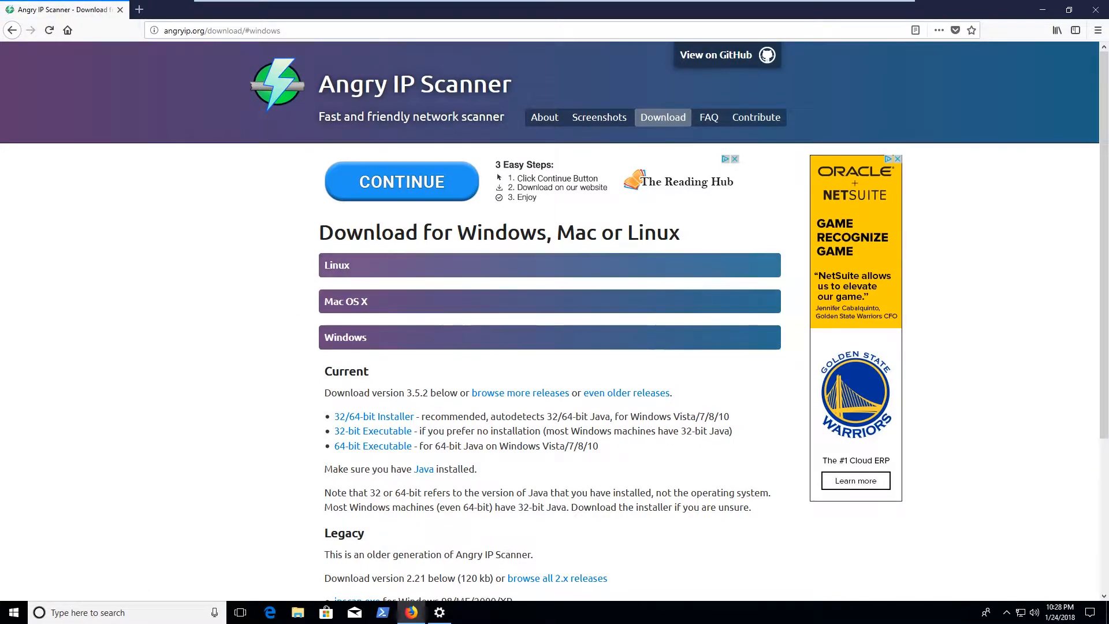
pyautogui.scroll(-3, 213, 363)
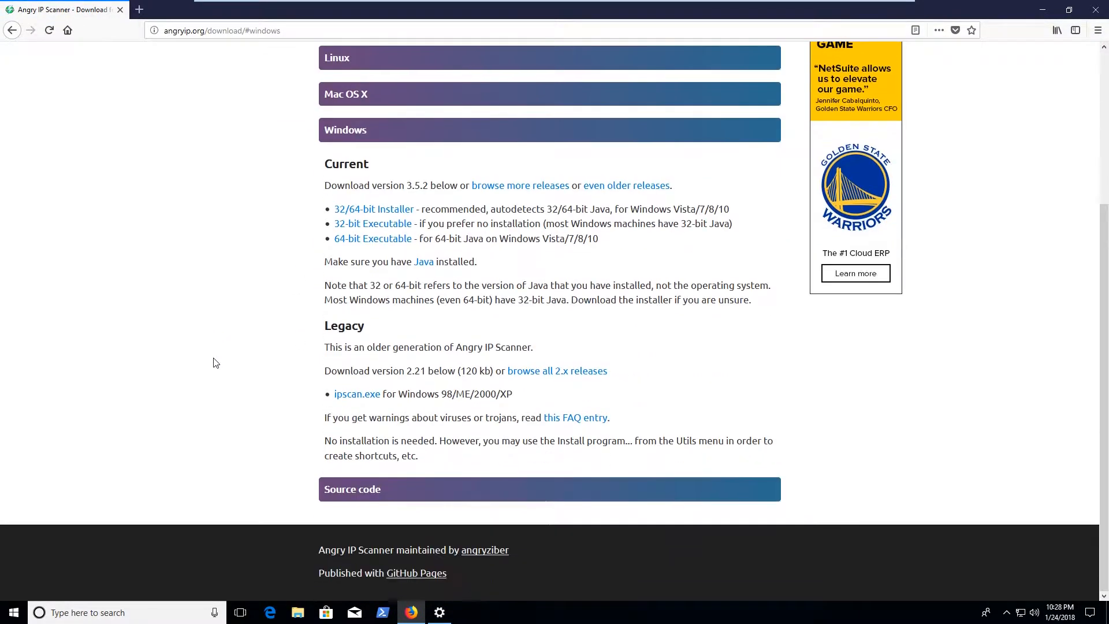
pyautogui.scroll(2, 223, 366)
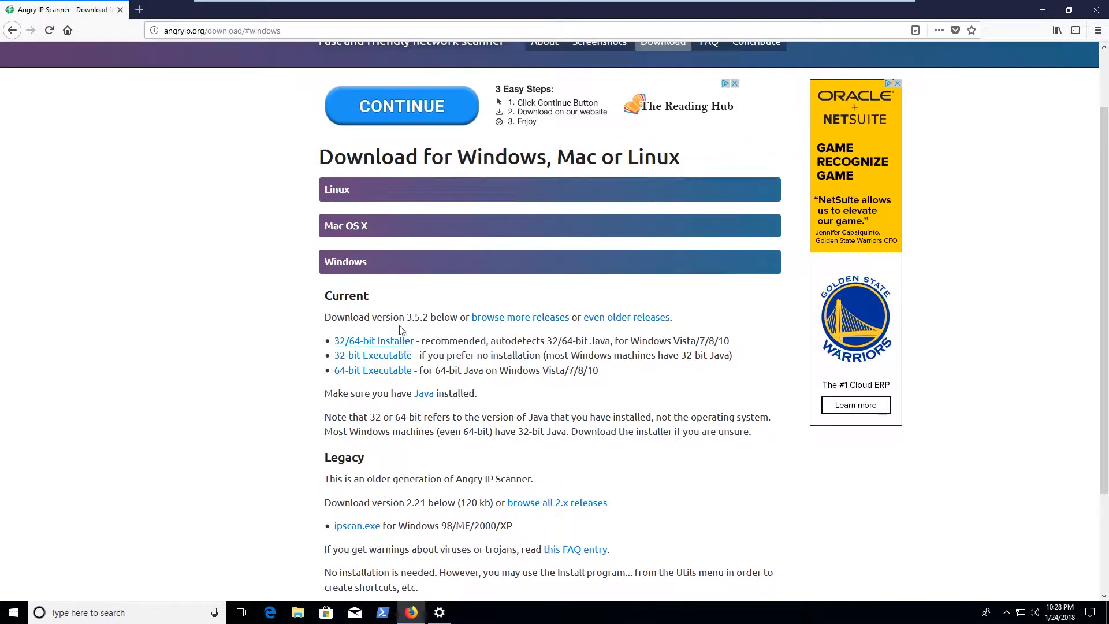
pyautogui.click(404, 168)
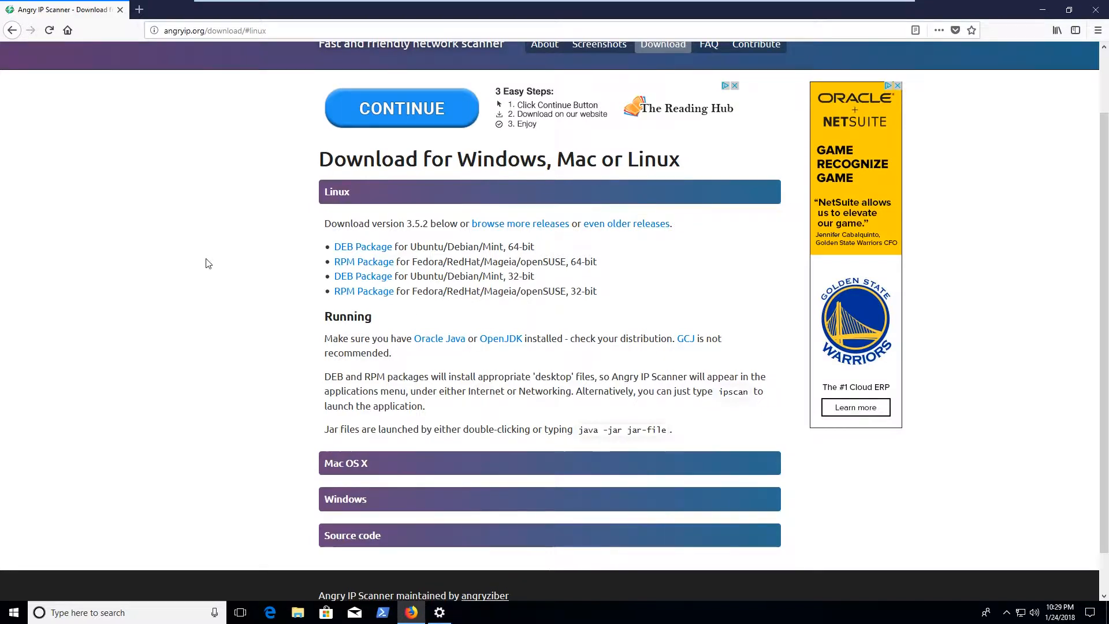
pyautogui.scroll(-1, 237, 238)
pyautogui.click(393, 453)
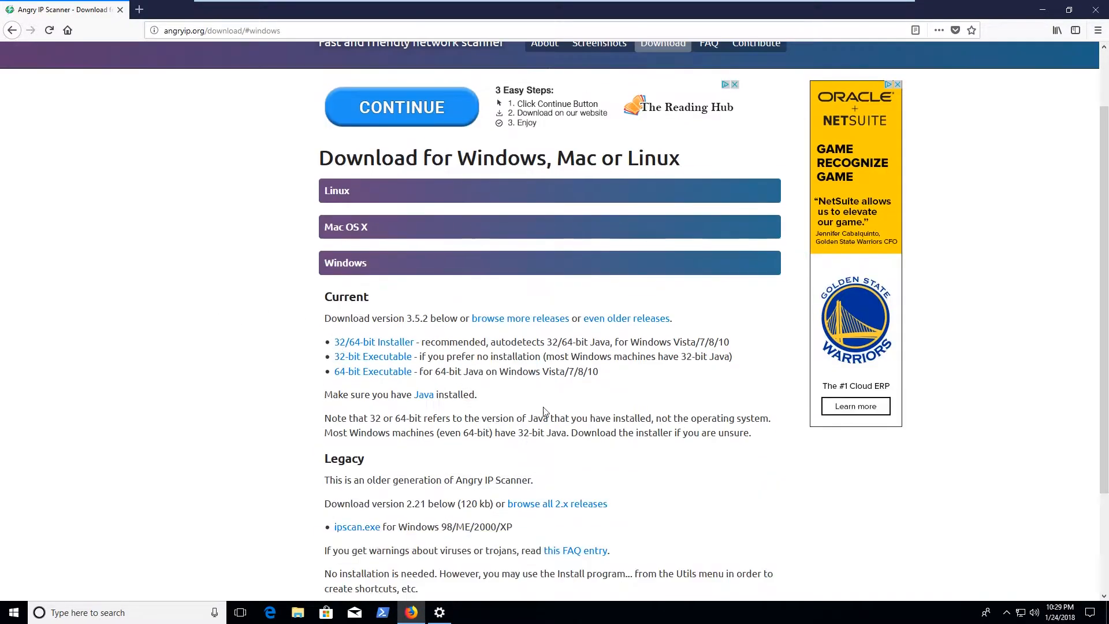
pyautogui.scroll(-3, 291, 209)
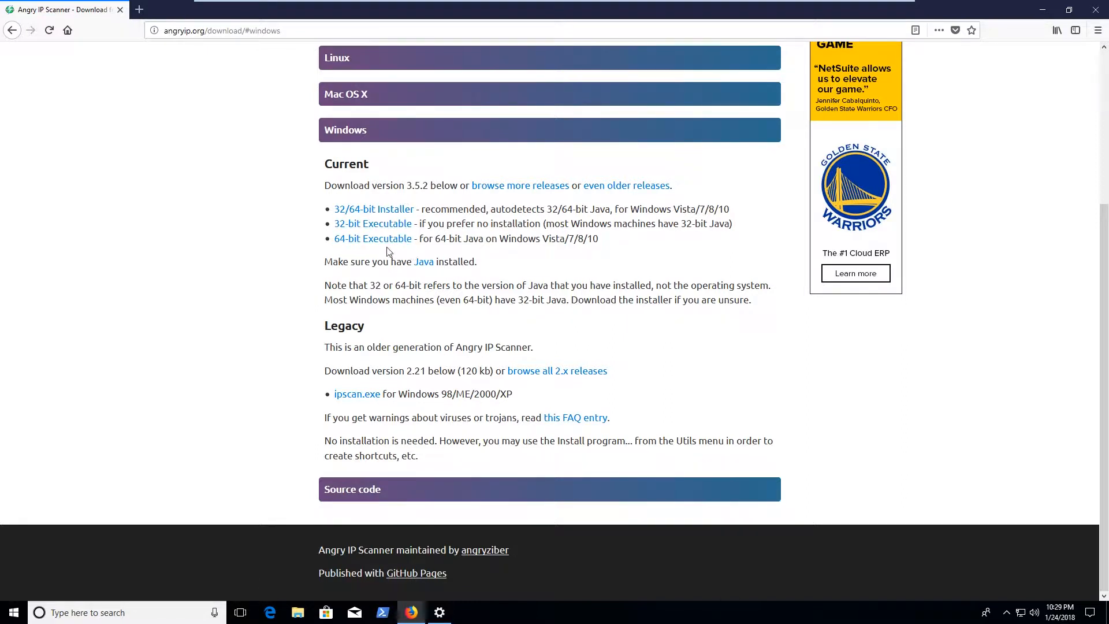
# Download and save the Windows 32/64-bit Installer, and open the folder containing the saved file
pyautogui.click(395, 213)
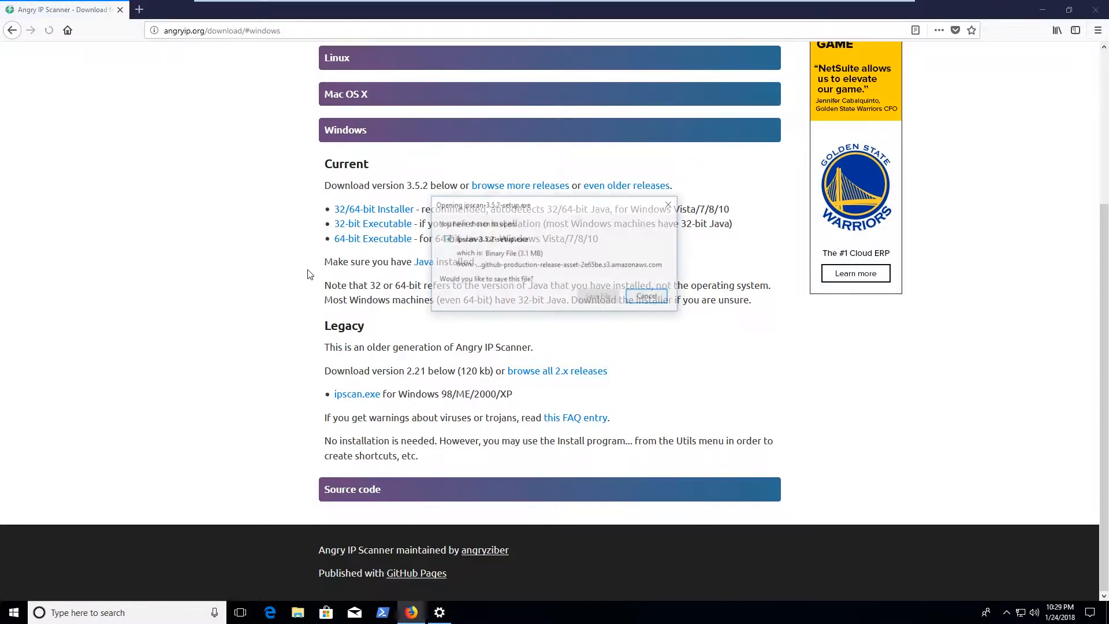
pyautogui.click(598, 296)
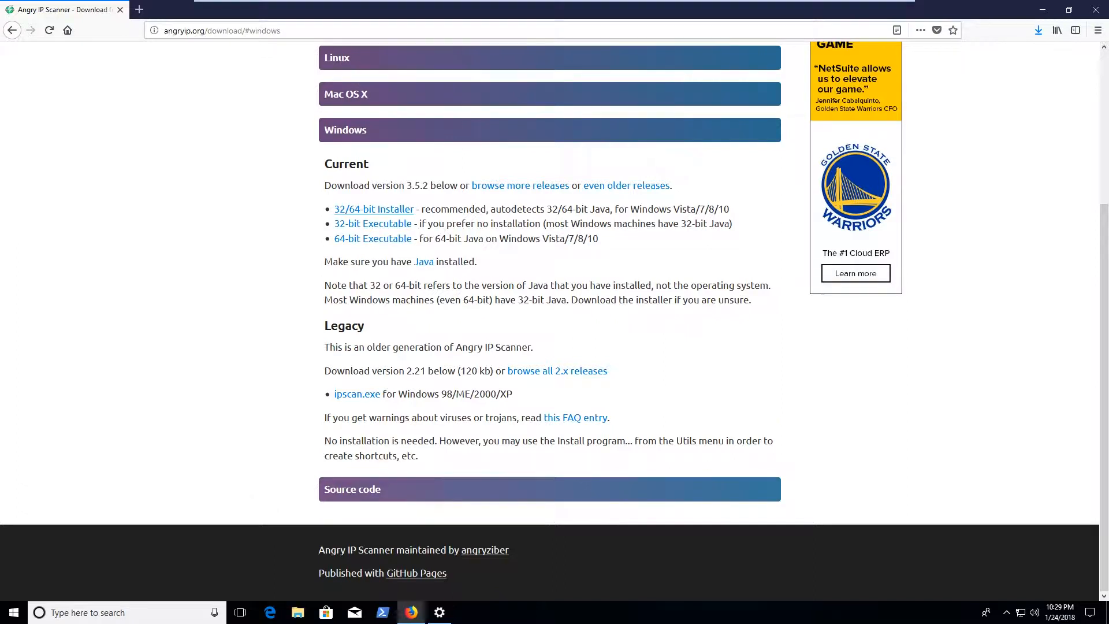
pyautogui.click(1037, 29)
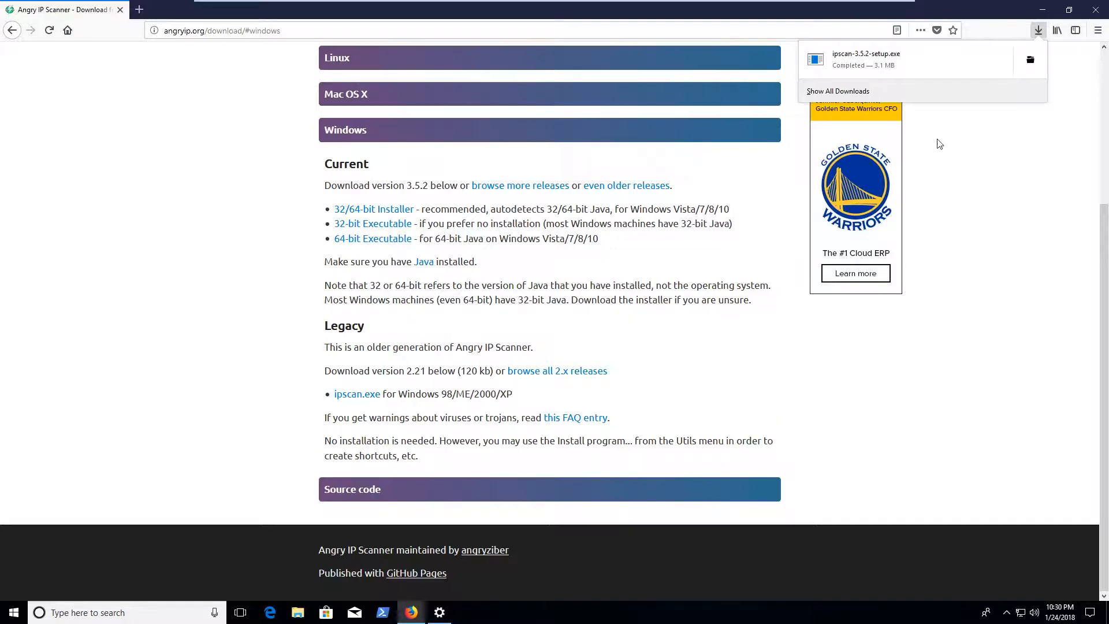
pyautogui.click(1029, 59)
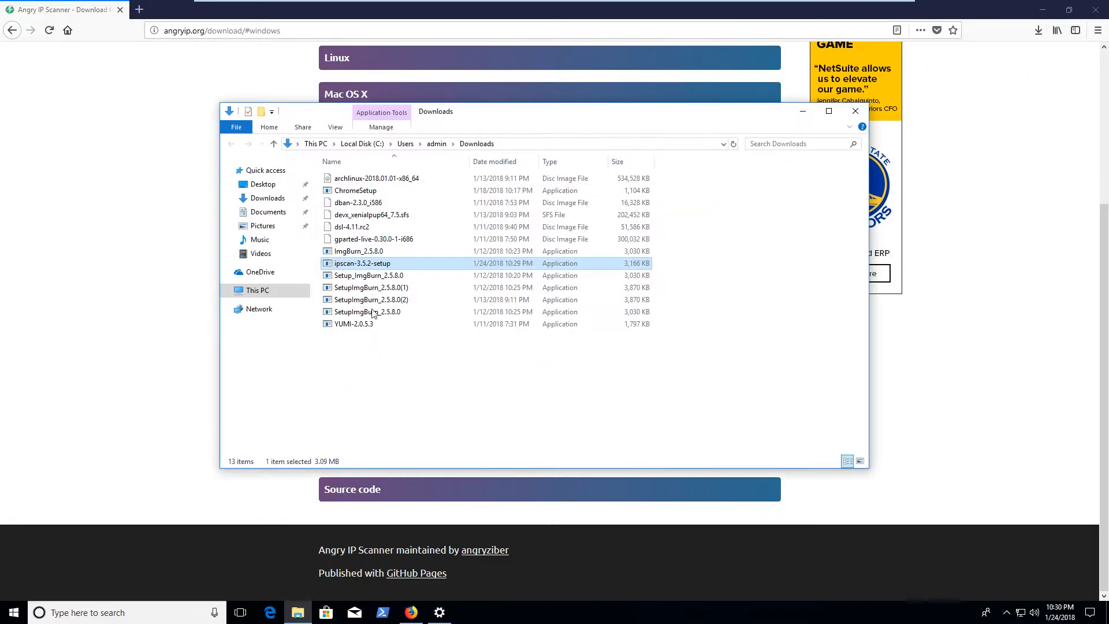
# Run ipscan-3.5.2-setup with administrator approval and install it to the default folder C:\Program Files\Angry IP Scanner
pyautogui.doubleClick(385, 263)
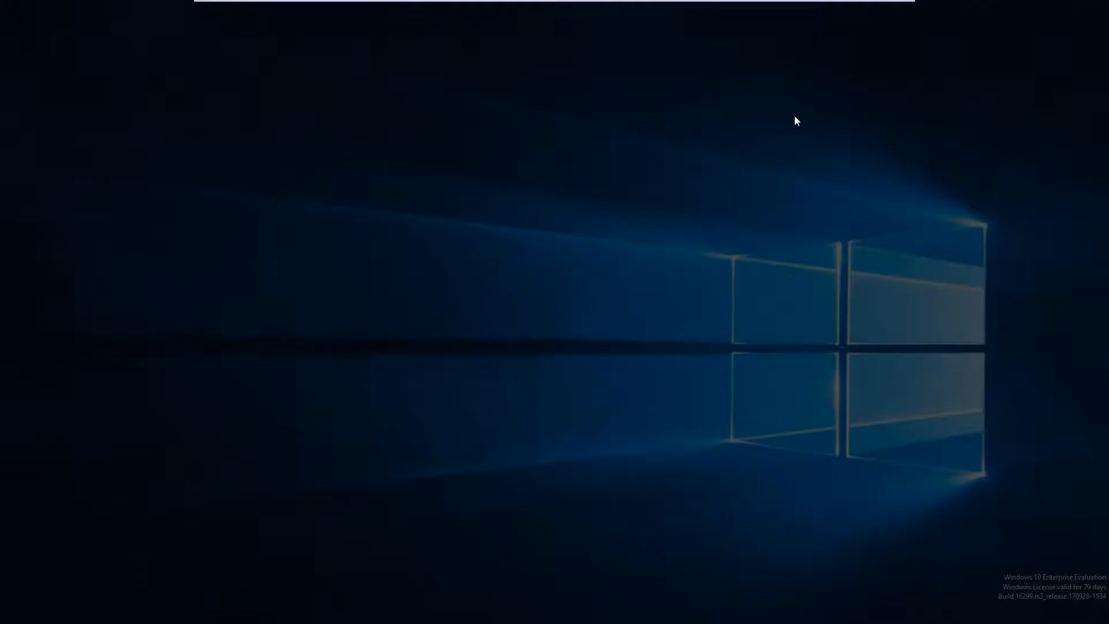
pyautogui.click(527, 386)
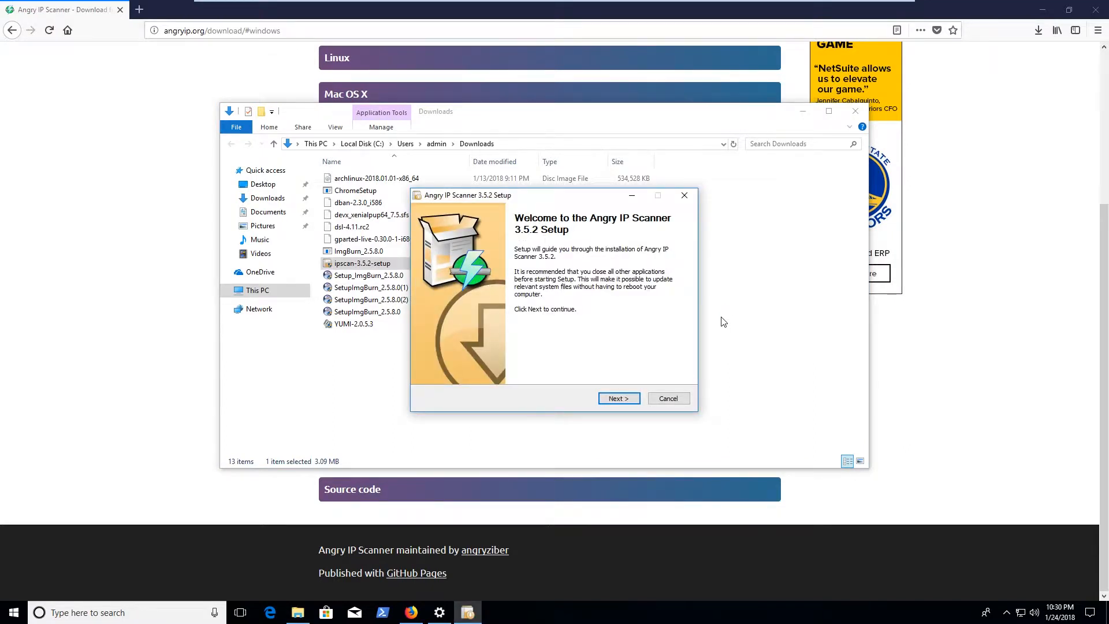
pyautogui.click(624, 398)
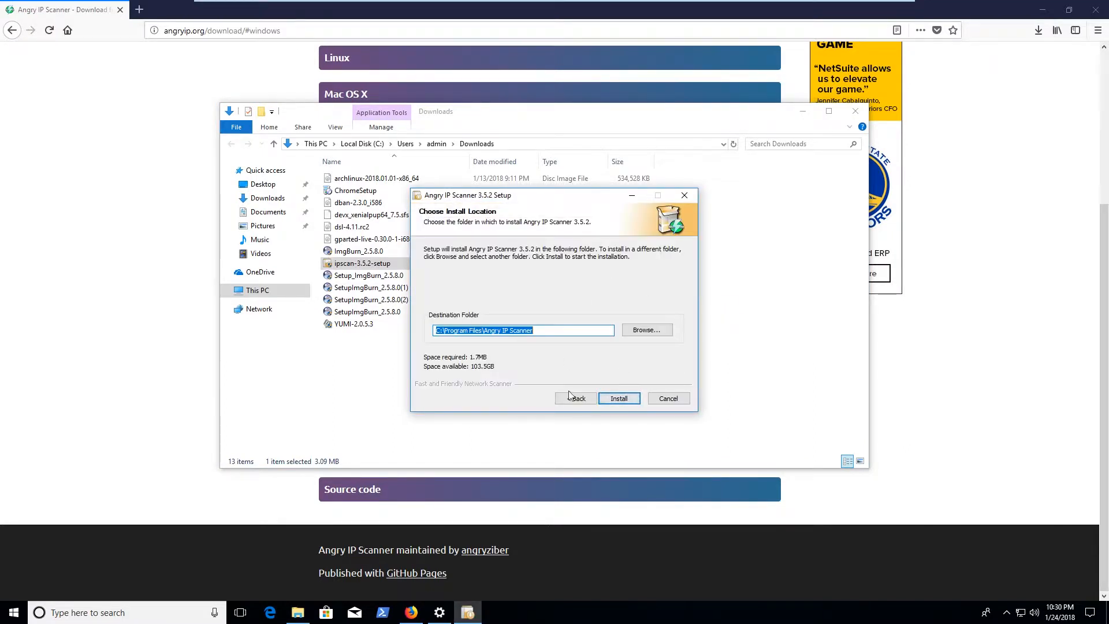
pyautogui.click(618, 397)
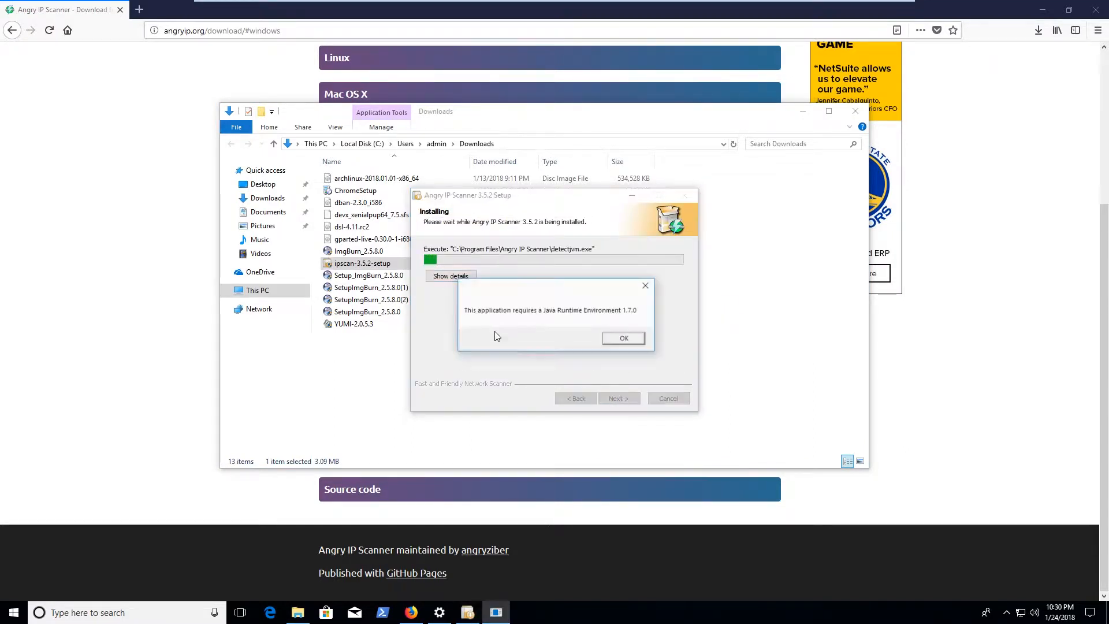
# Accept the Java requirement, get JavaSetup8u161.exe from the Java site, and run it with administrator approval to install Java
pyautogui.click(625, 338)
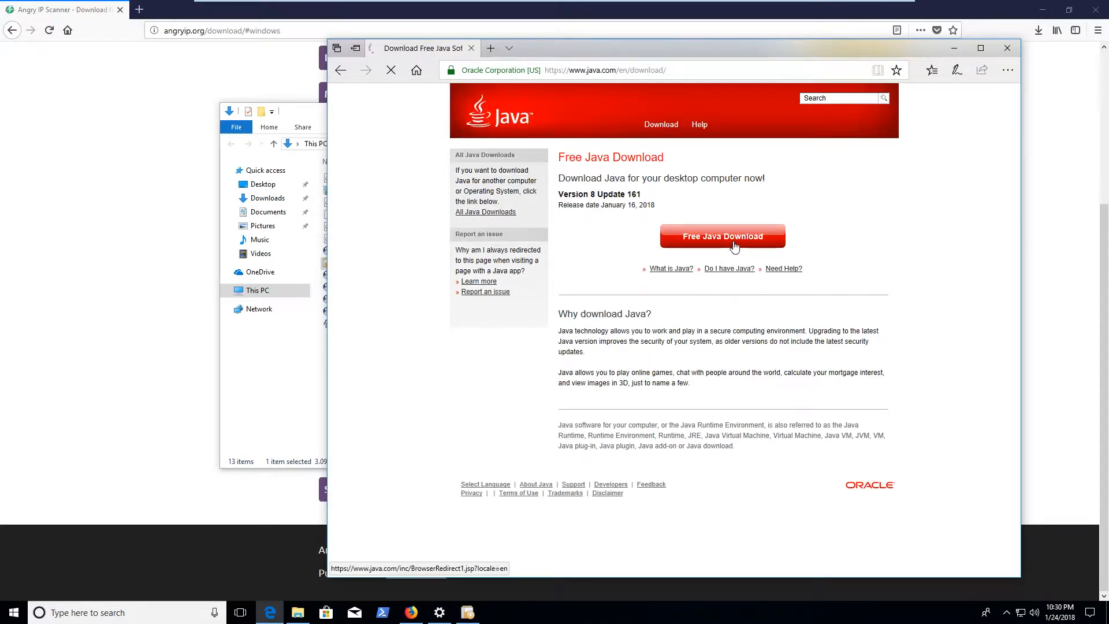
pyautogui.click(734, 246)
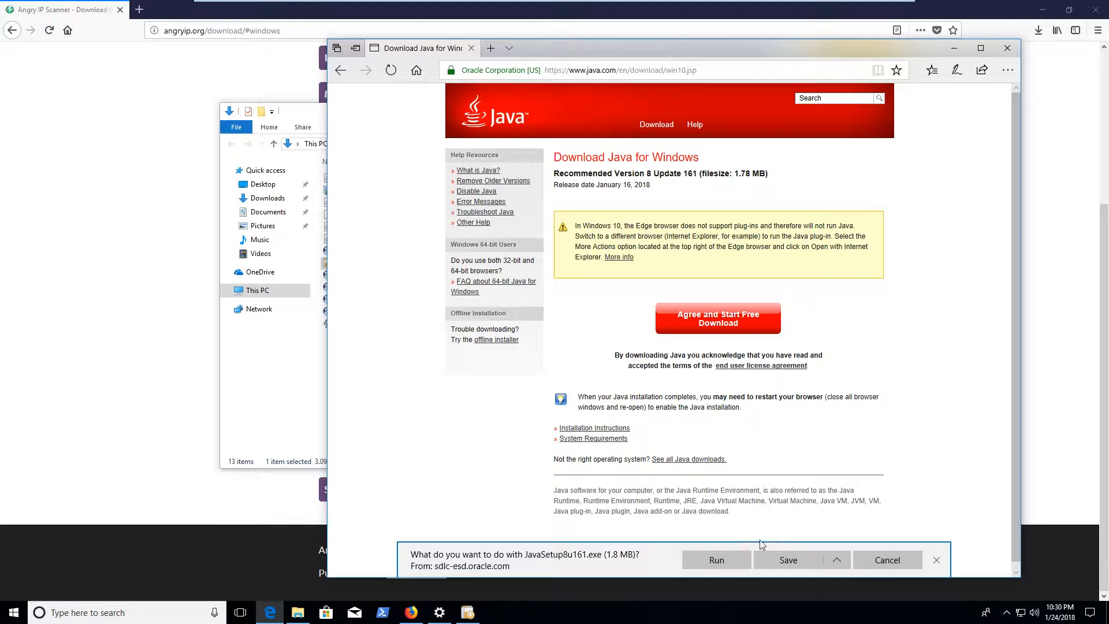
pyautogui.click(742, 560)
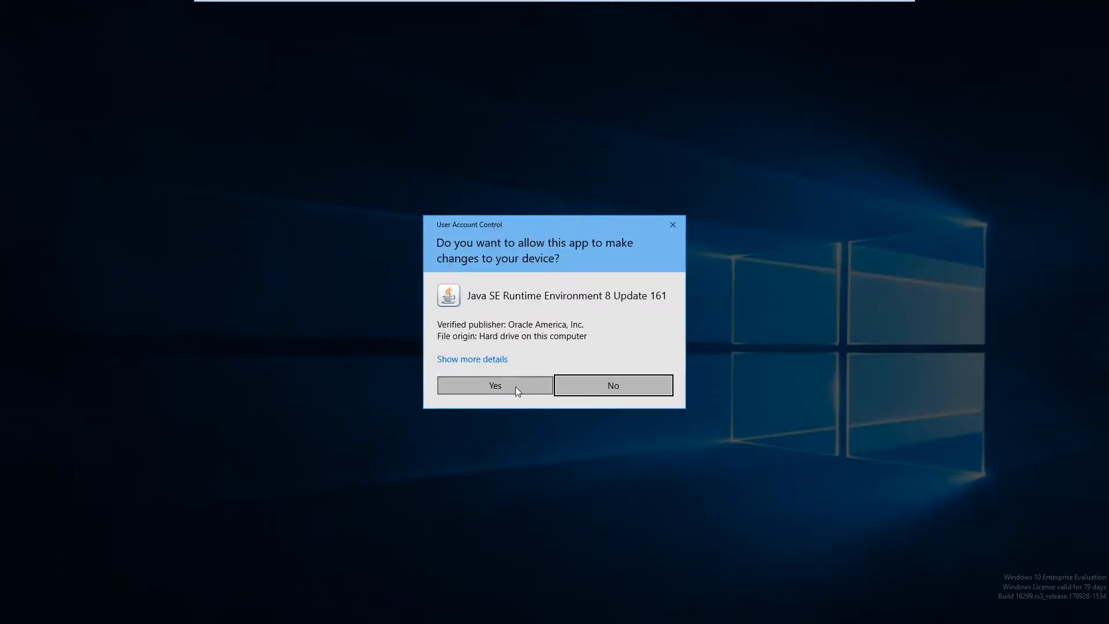
pyautogui.click(515, 386)
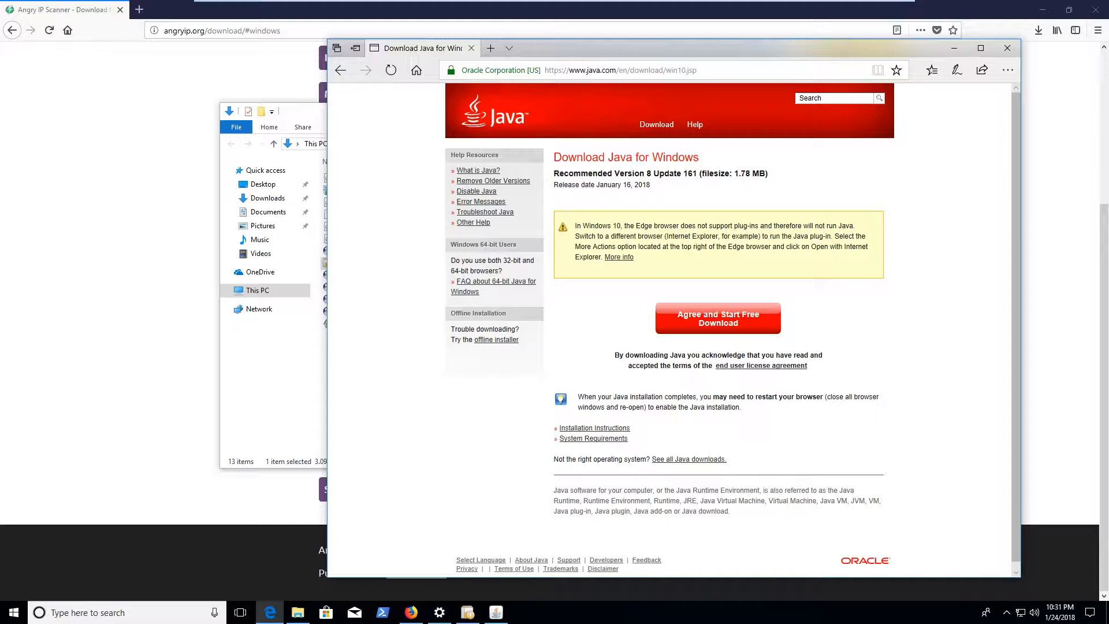
pyautogui.click(496, 611)
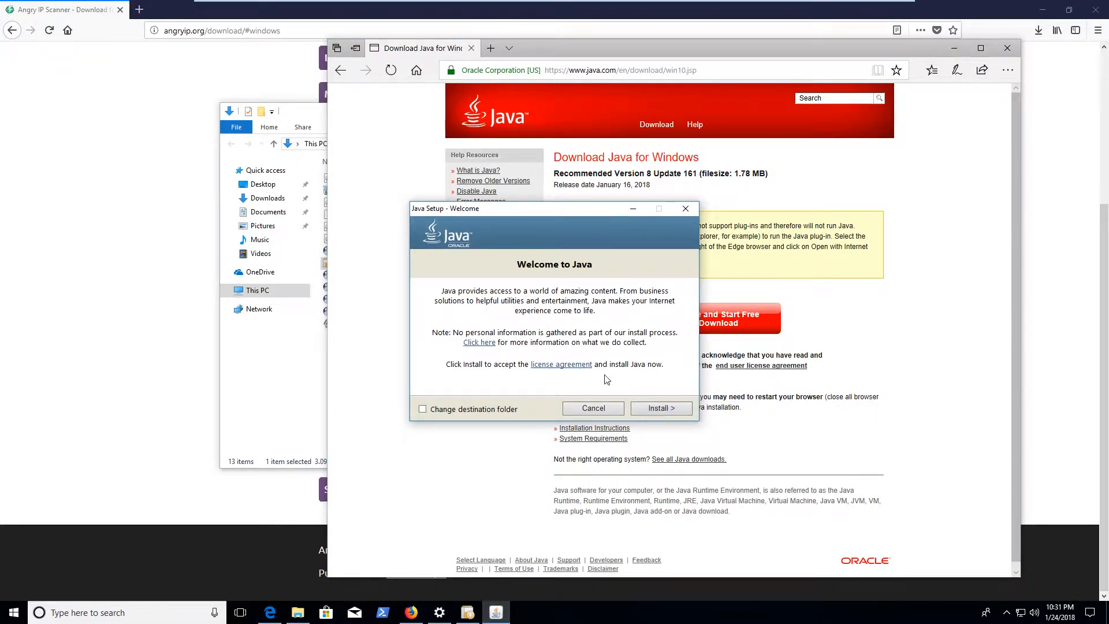
pyautogui.click(648, 406)
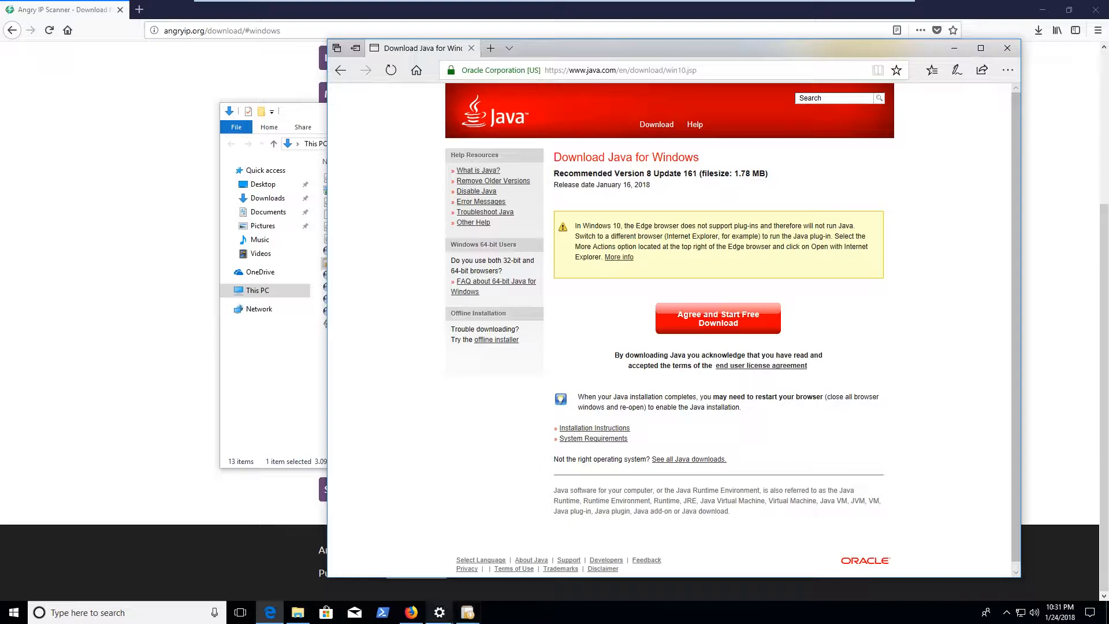
# Finish the Angry IP Scanner 3.5.2 setup with the option to run the program, and dismiss the Java runtime error
pyautogui.moveTo(481, 618)
pyautogui.click(484, 573)
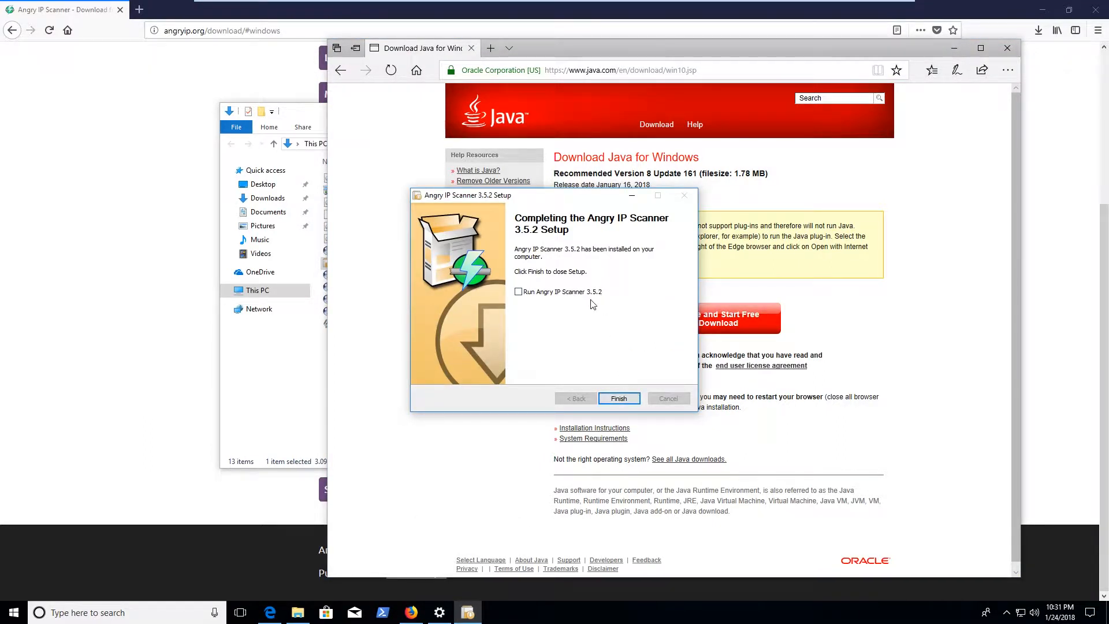
pyautogui.click(569, 291)
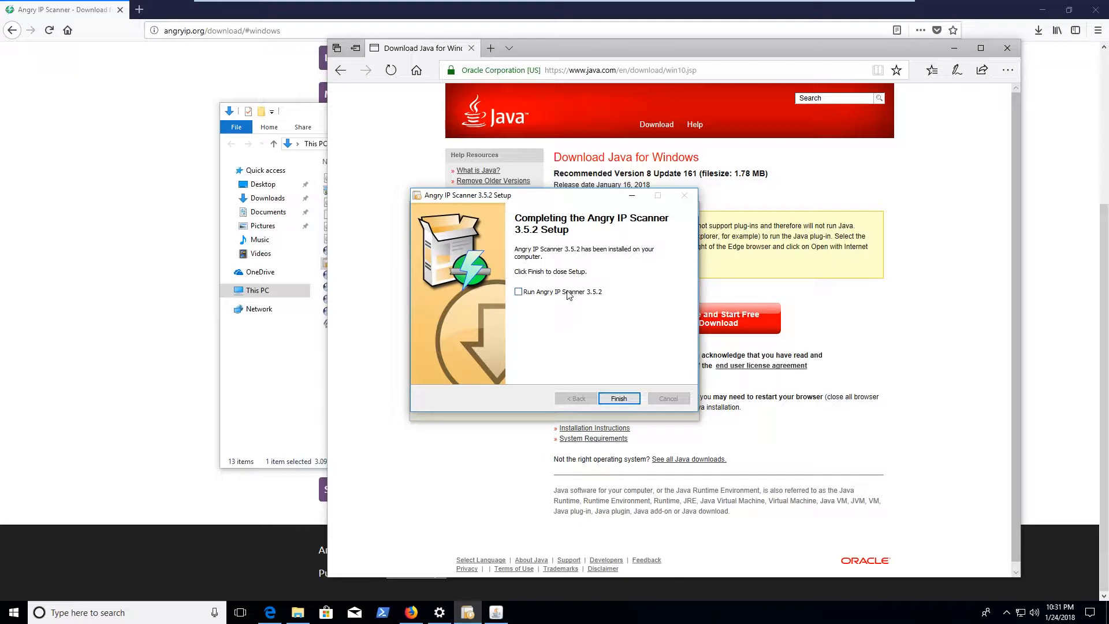
pyautogui.click(619, 398)
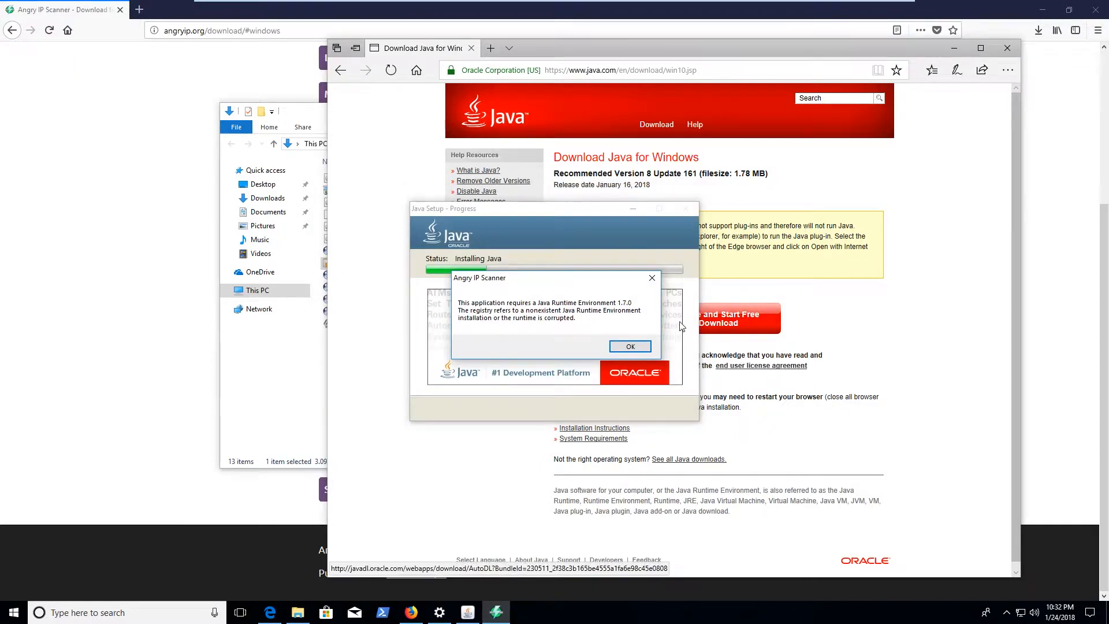
pyautogui.click(629, 347)
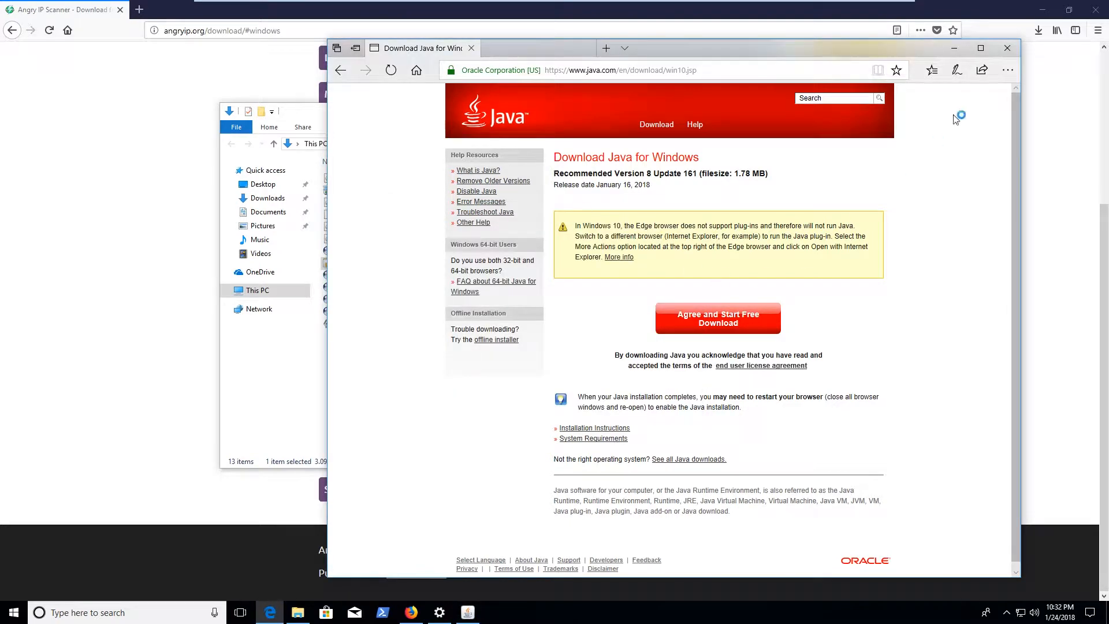
# Close the Java download page, complete the Java setup and close the Java version verification page
pyautogui.click(1014, 47)
pyautogui.click(661, 342)
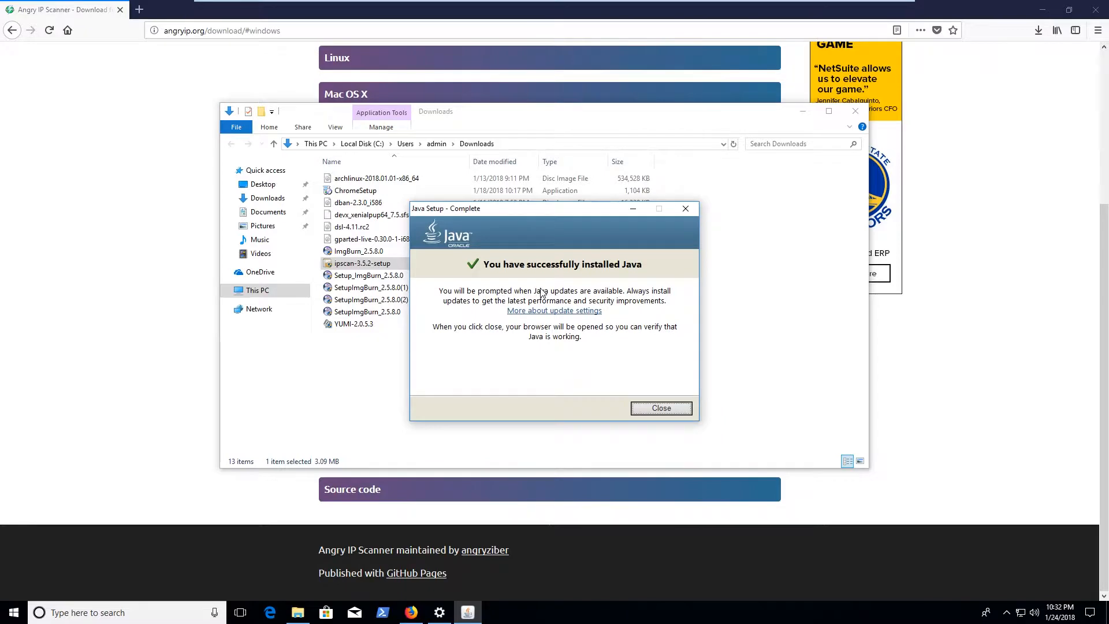
pyautogui.click(656, 407)
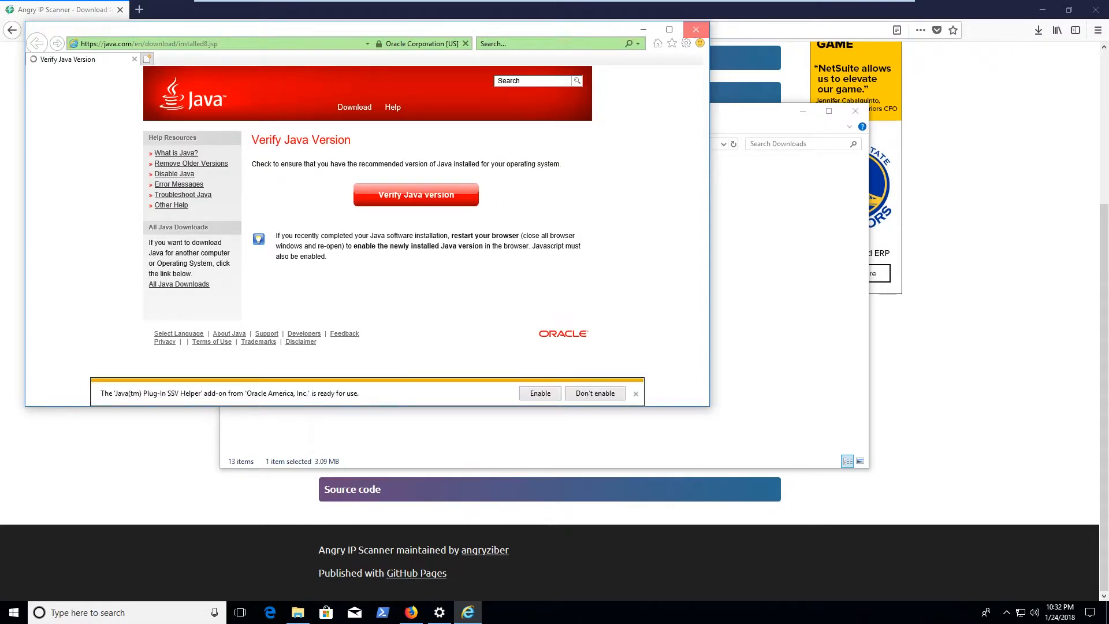
pyautogui.click(696, 29)
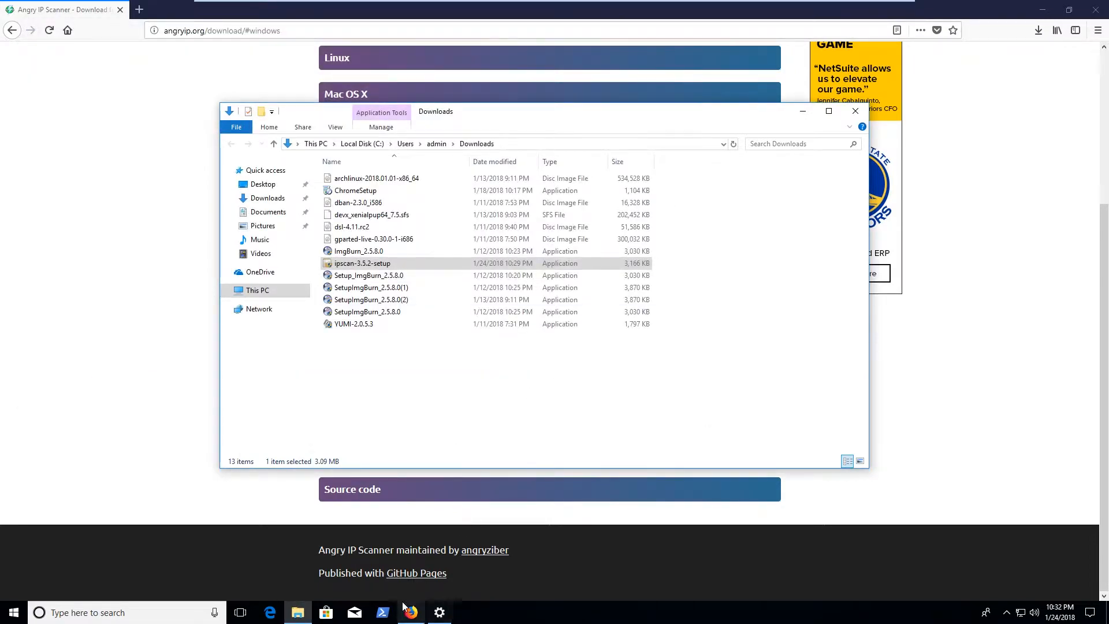
# Search Windows for "ip" and launch Angry IP Scanner
pyautogui.click(418, 383)
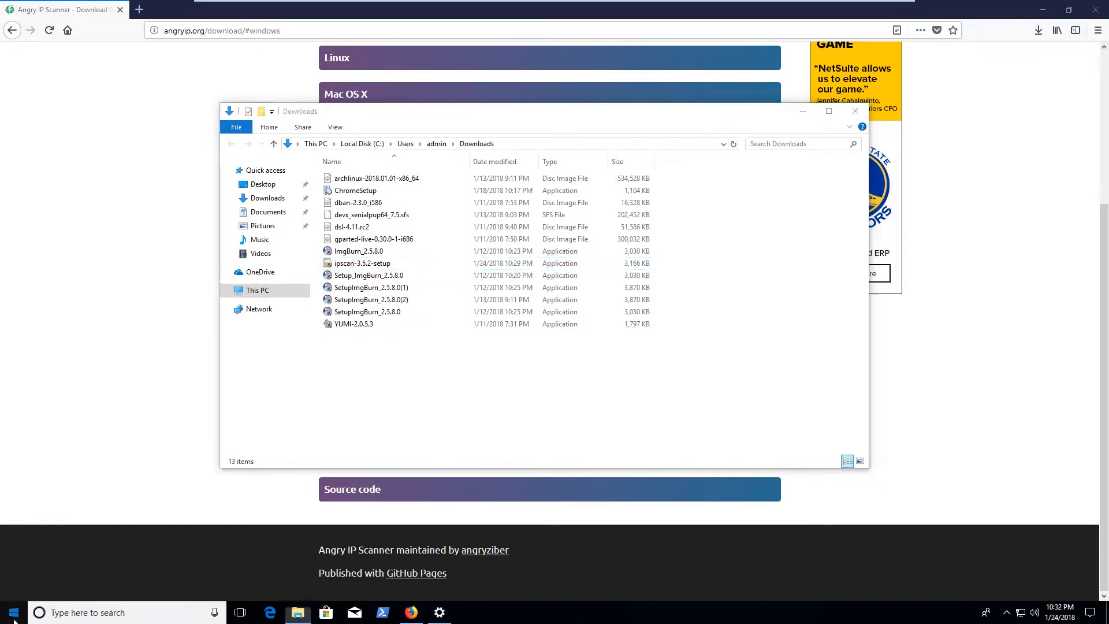
pyautogui.press('super')
pyautogui.write('ip')
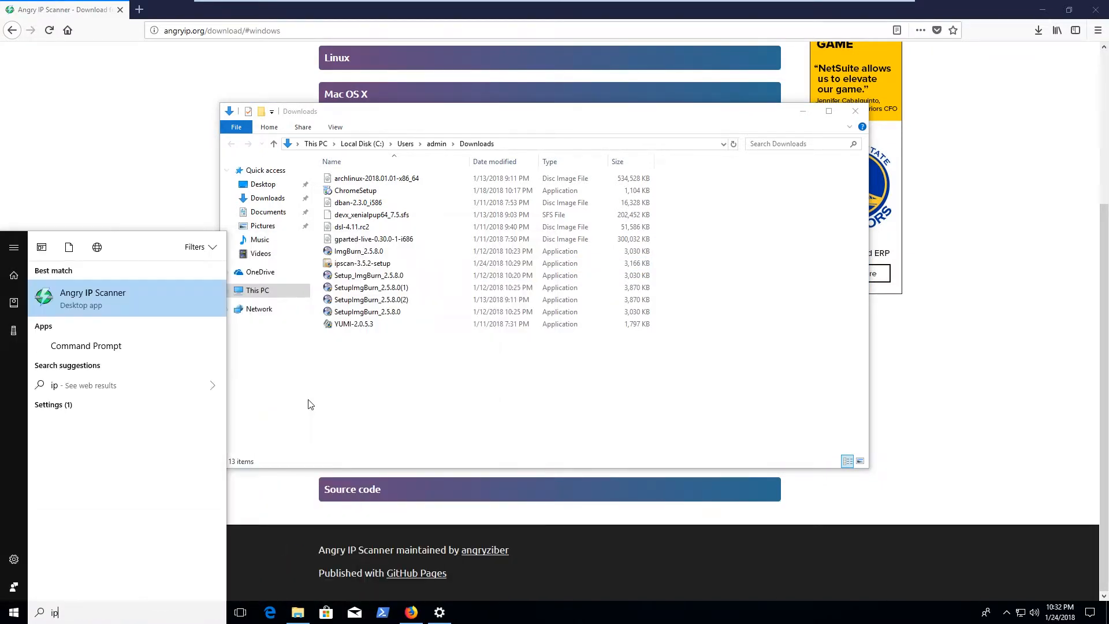
pyautogui.press('Return')
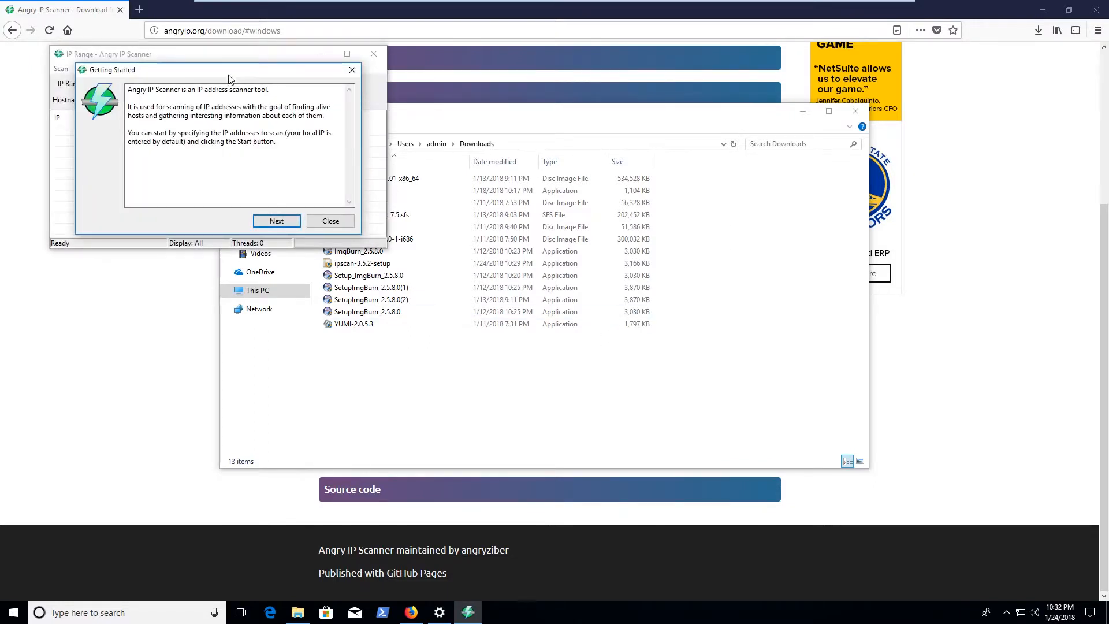
# Page through the Getting Started guide to its last page and close it
pyautogui.click(287, 223)
pyautogui.click(287, 223)
pyautogui.click(286, 223)
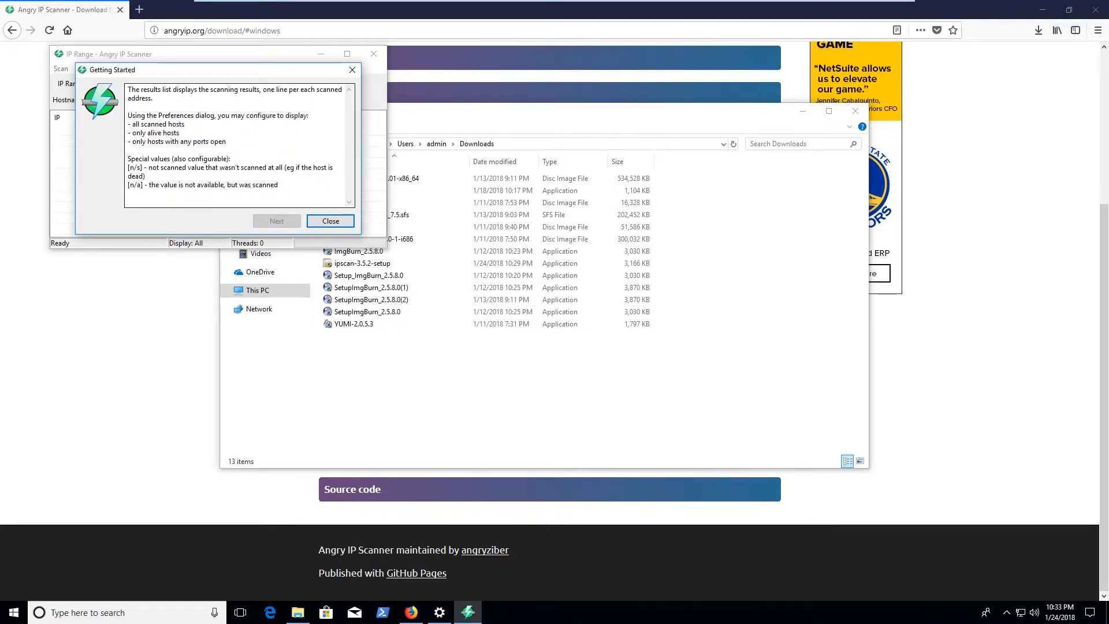
pyautogui.click(330, 221)
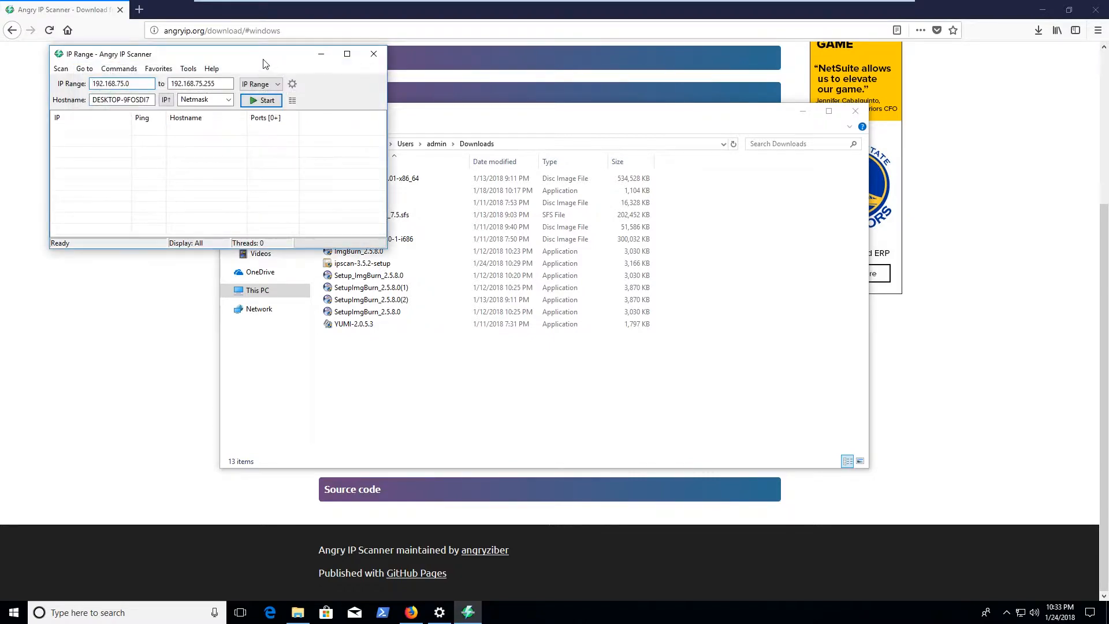
# Move the Angry IP Scanner window to the middle of the screen and minimize the Downloads folder and Firefox windows
pyautogui.moveTo(264, 63); pyautogui.dragTo(598, 190)
pyautogui.click(801, 113)
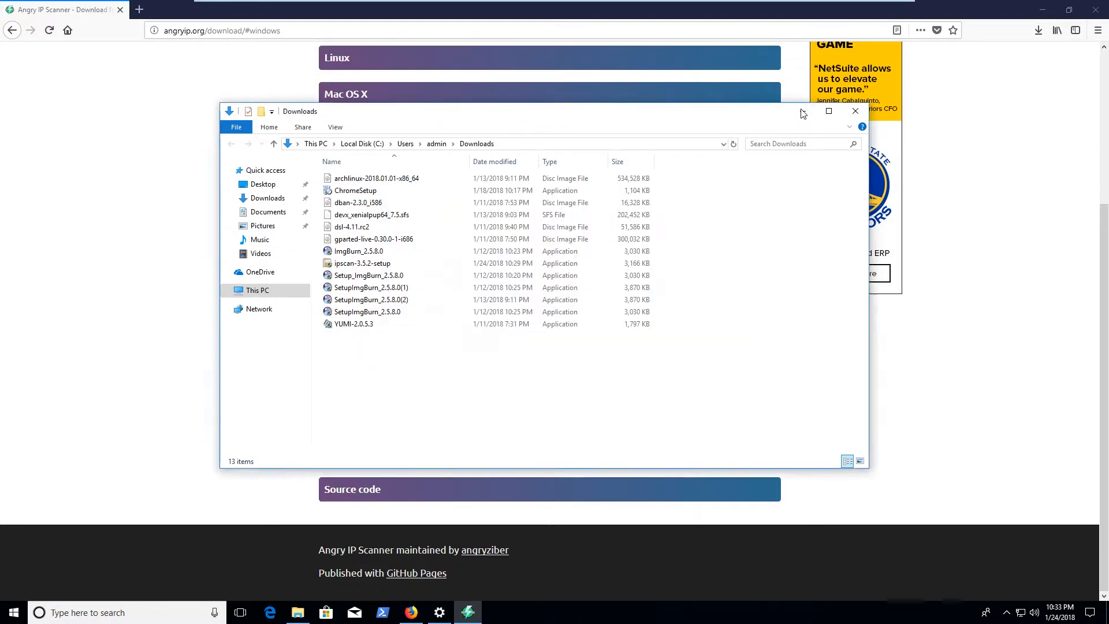
pyautogui.click(801, 112)
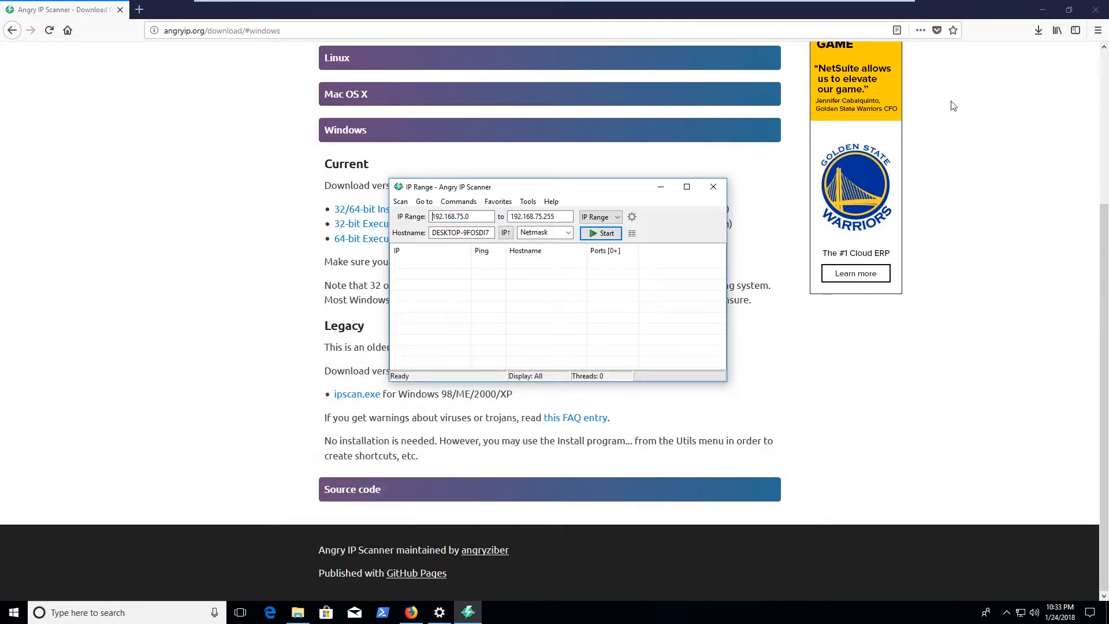
pyautogui.click(1043, 11)
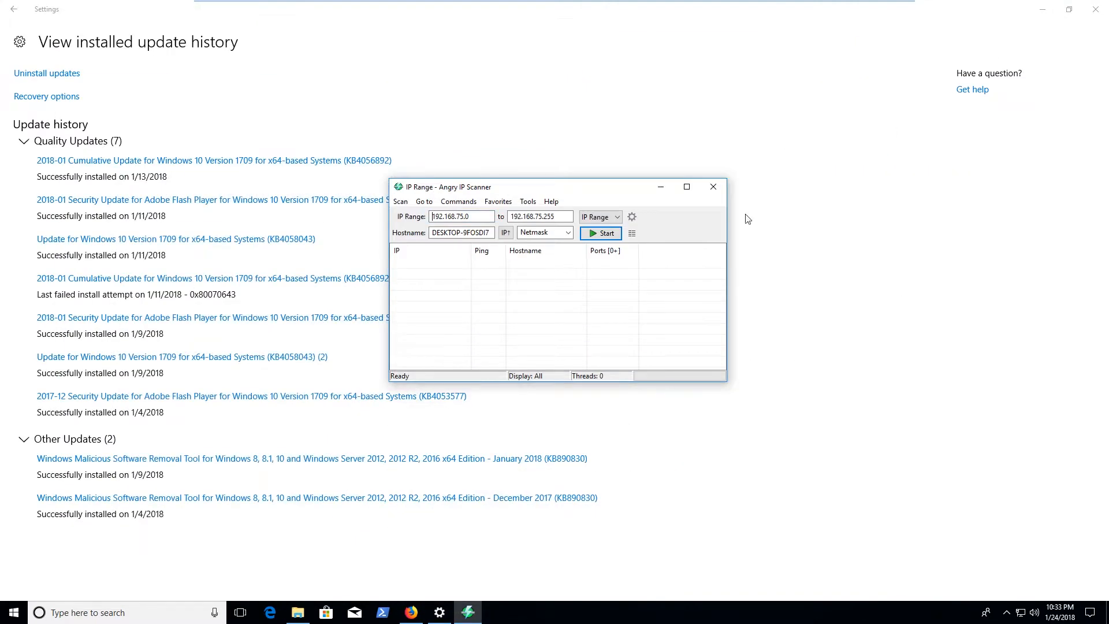
# Minimize the Windows Settings window and move the Angry IP Scanner window over the clear desktop
pyautogui.click(1040, 10)
pyautogui.moveTo(606, 186); pyautogui.dragTo(581, 156)
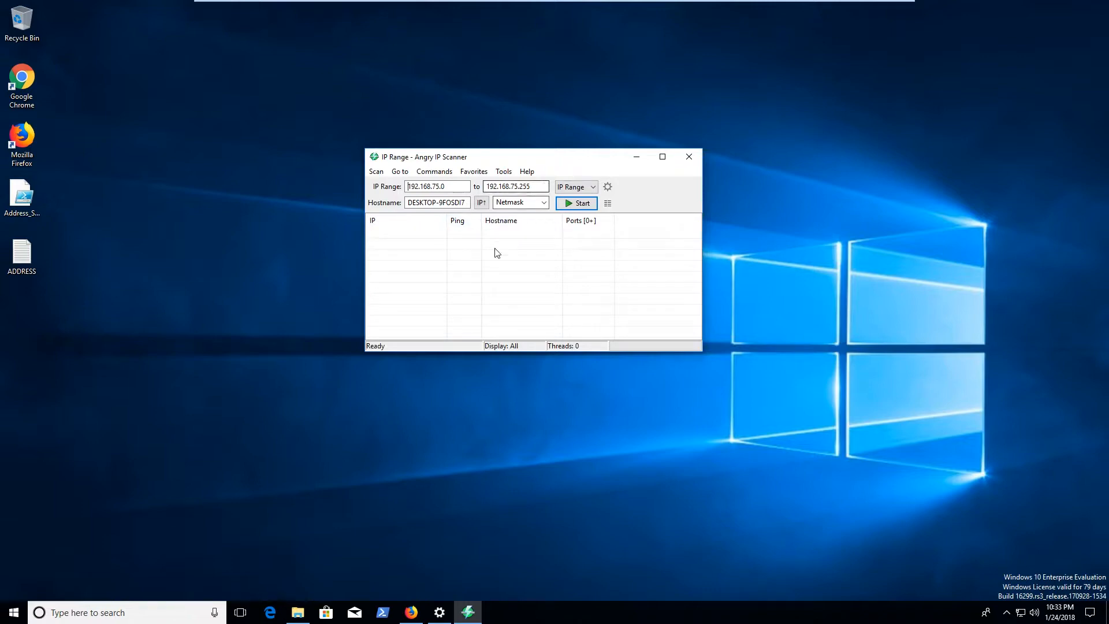
# Switch the scan source from IP Range to Random
pyautogui.click(592, 189)
pyautogui.click(592, 189)
pyautogui.click(592, 186)
pyautogui.click(575, 206)
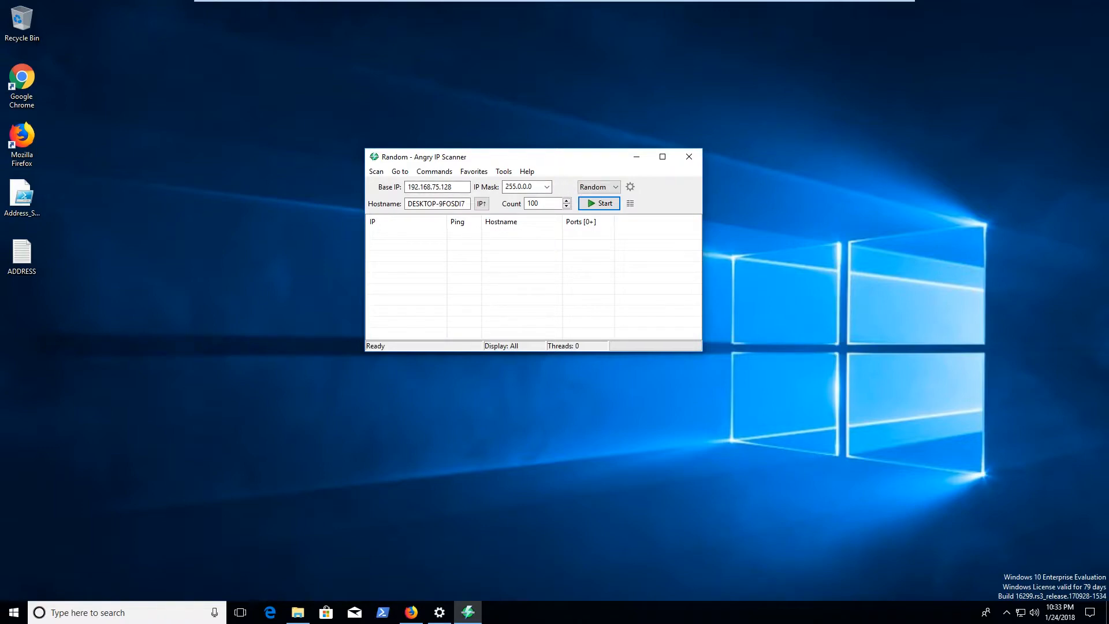
# Switch the scan source to Text File, then browse for an address file and close the file chooser without selecting one
pyautogui.click(614, 188)
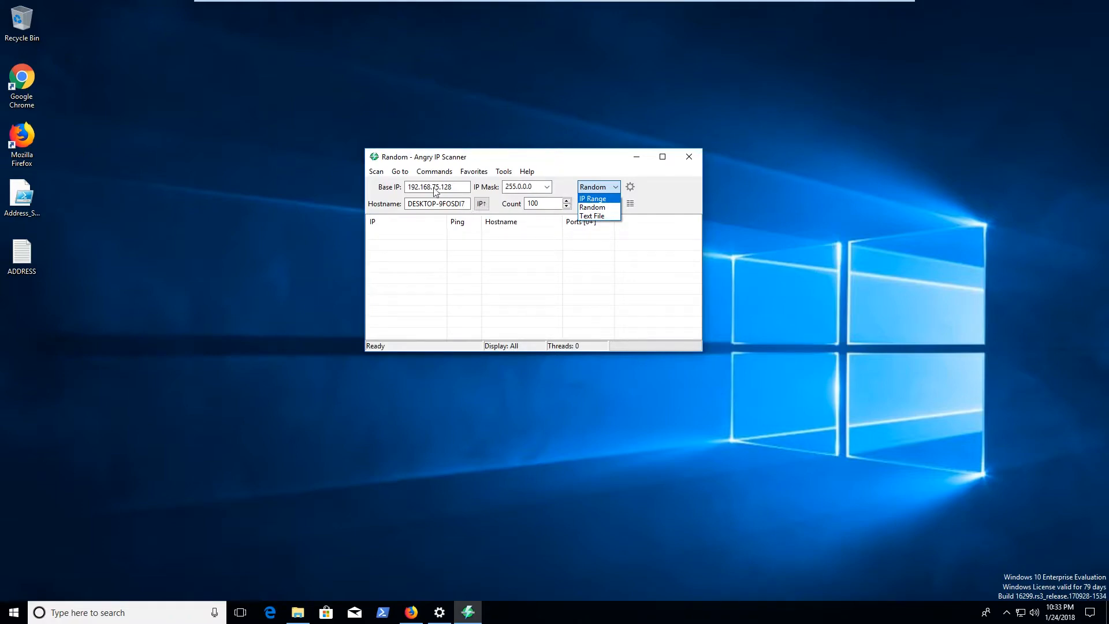
pyautogui.press('Down')
pyautogui.press('Down')
pyautogui.press('Return')
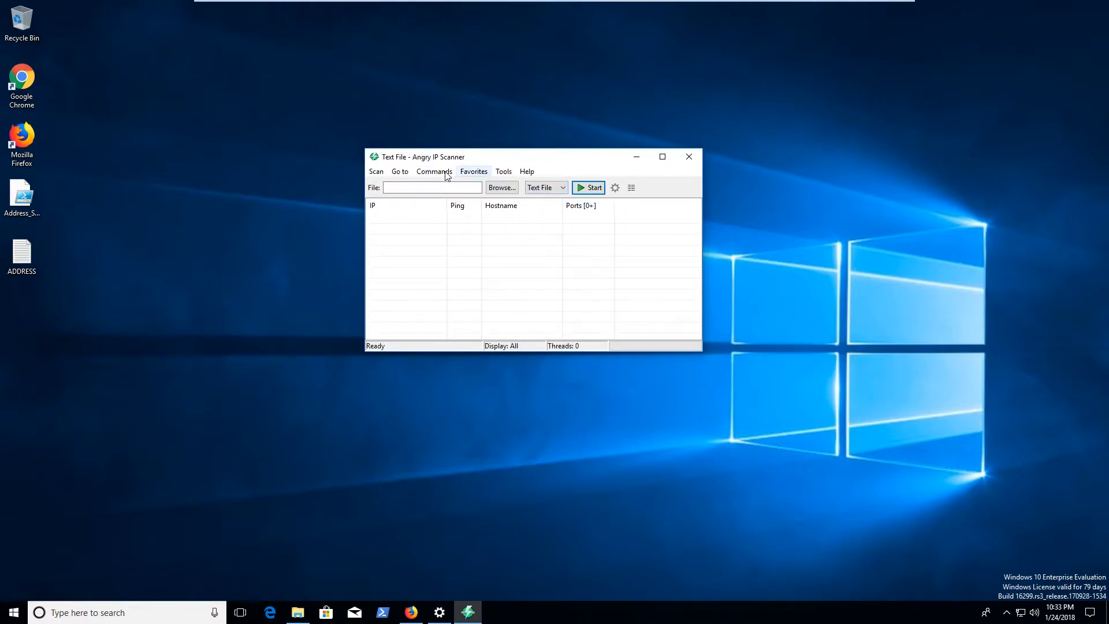
pyautogui.click(502, 188)
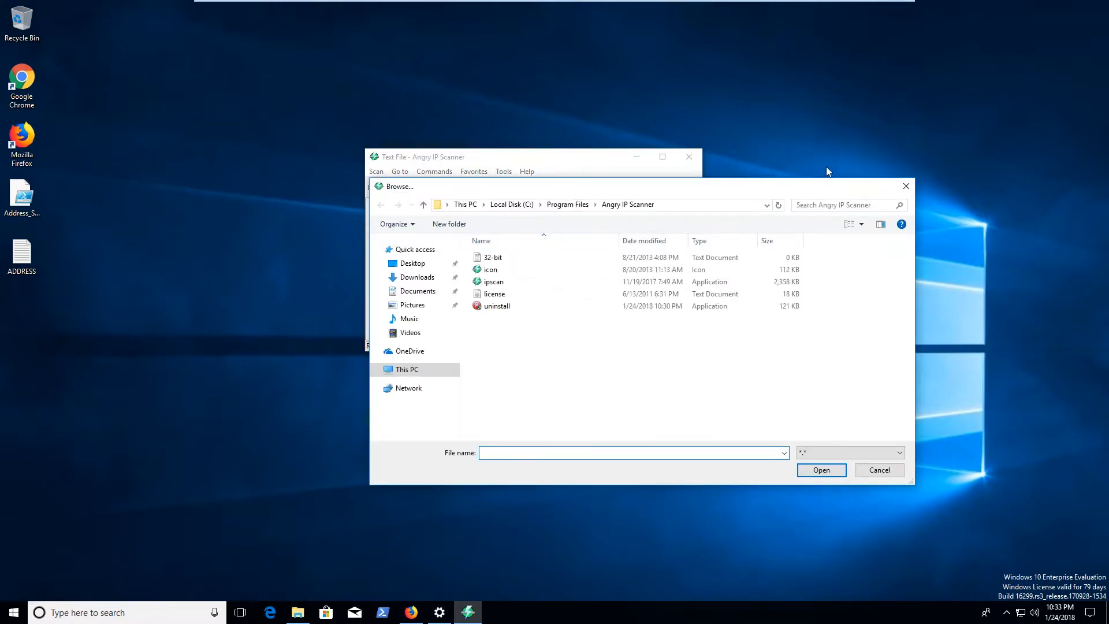
pyautogui.click(905, 187)
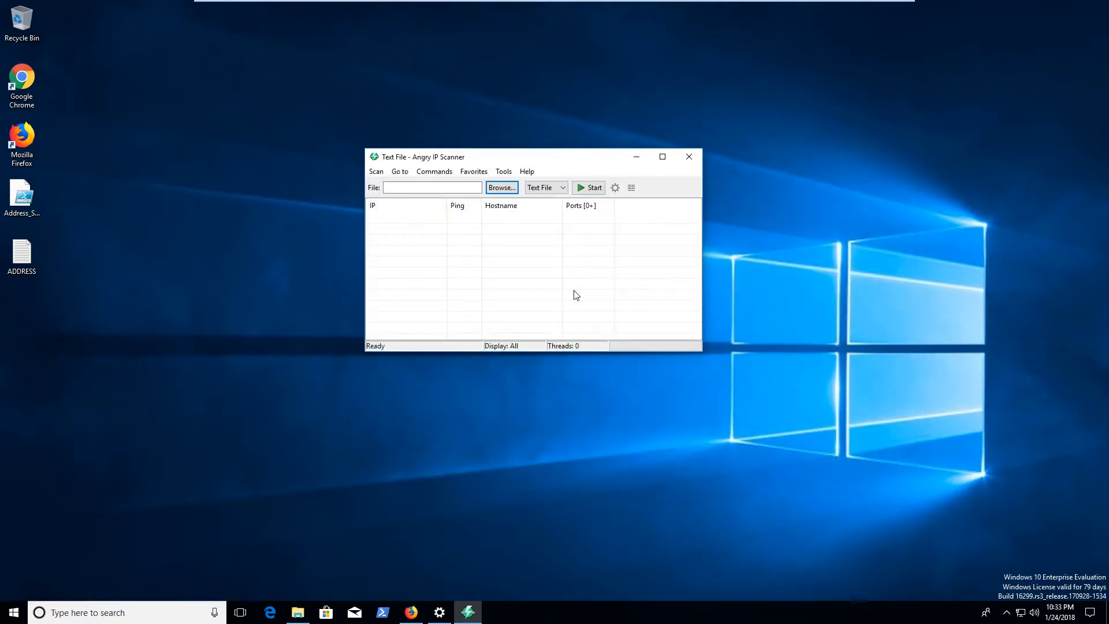
# Set the scan source back to IP Range
pyautogui.click(559, 187)
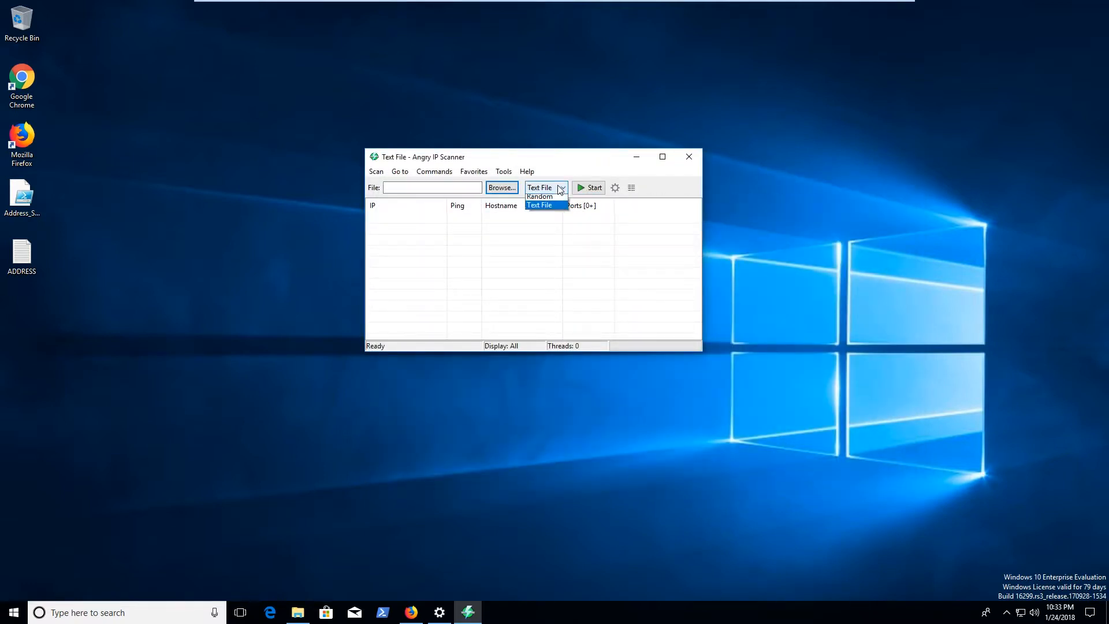
pyautogui.click(559, 188)
pyautogui.click(559, 188)
pyautogui.click(554, 202)
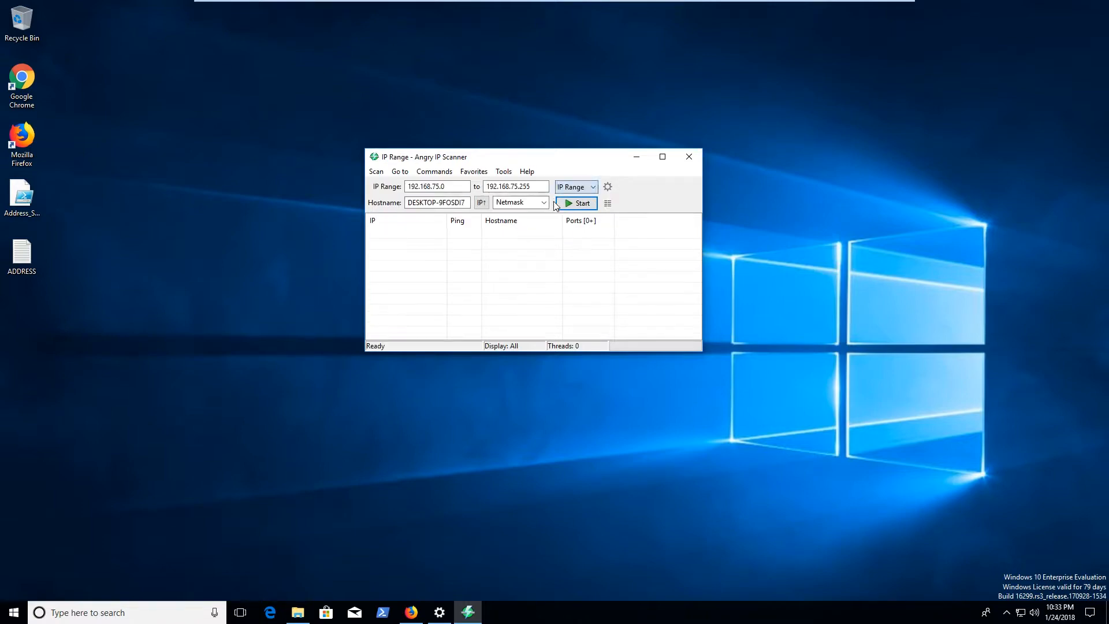
# Open the scanner preferences and examine the thread settings and the available pinging methods
pyautogui.click(607, 186)
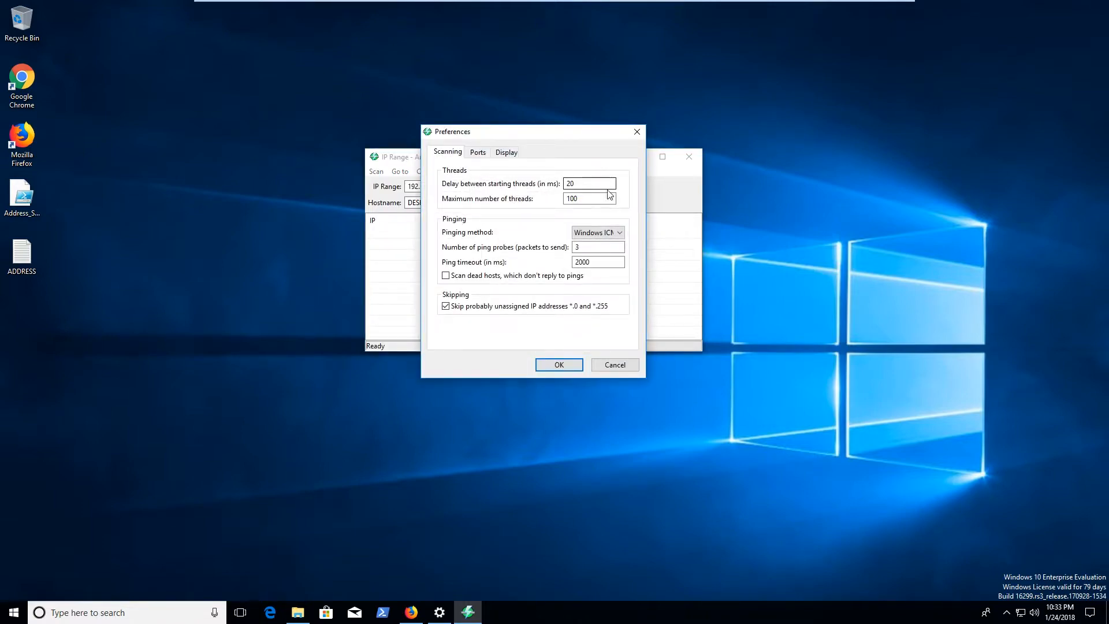
pyautogui.doubleClick(577, 199)
pyautogui.click(579, 184)
pyautogui.doubleClick(579, 184)
pyautogui.click(620, 232)
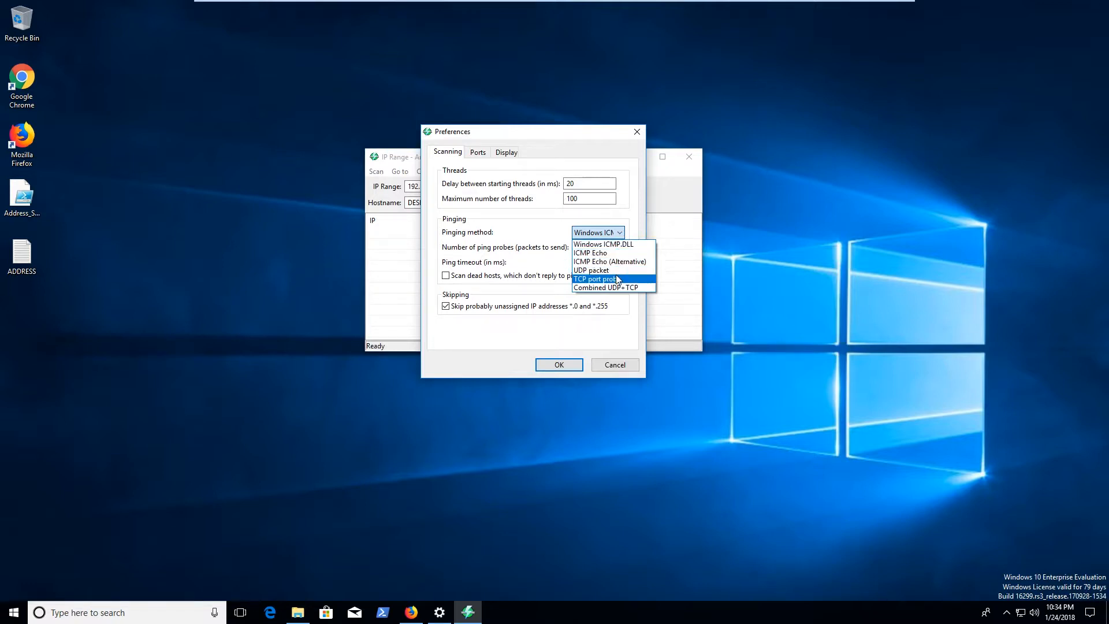
pyautogui.click(600, 229)
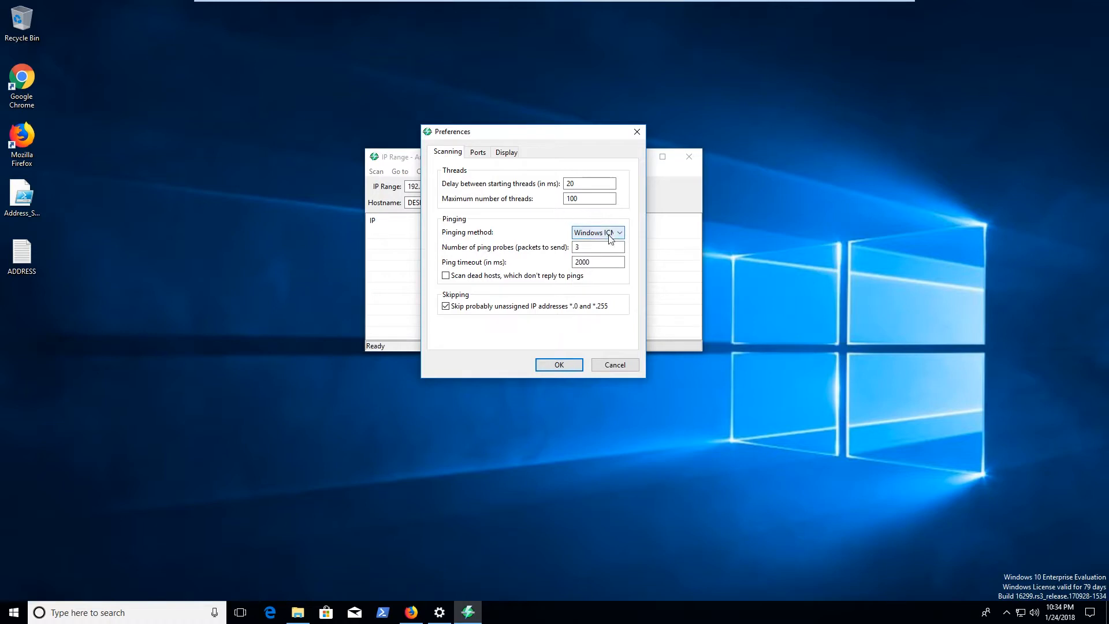
pyautogui.click(605, 232)
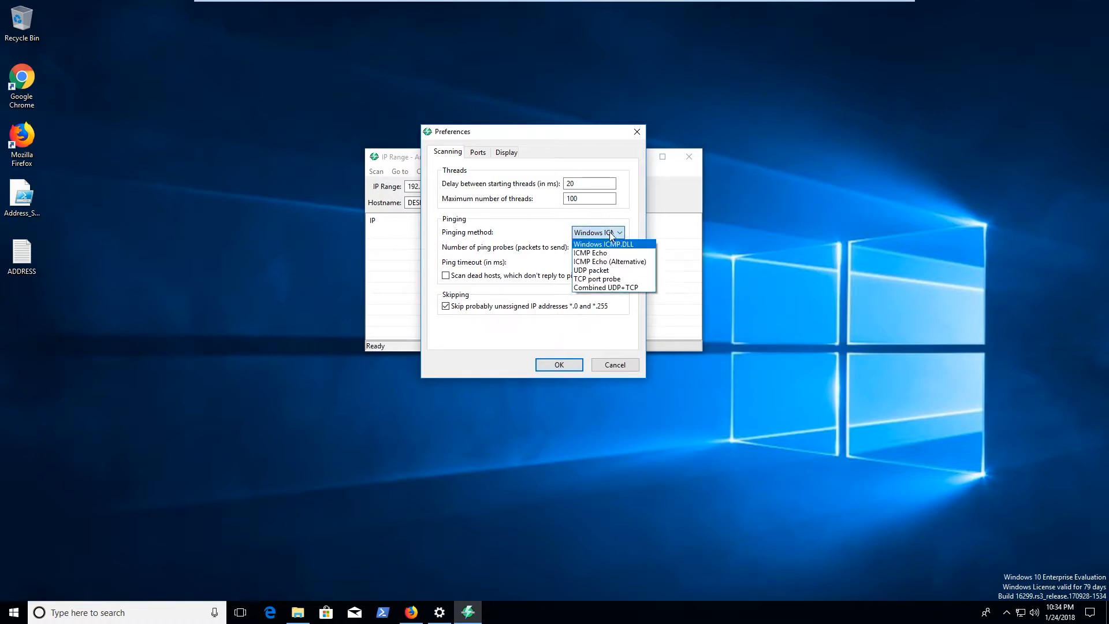
pyautogui.click(547, 225)
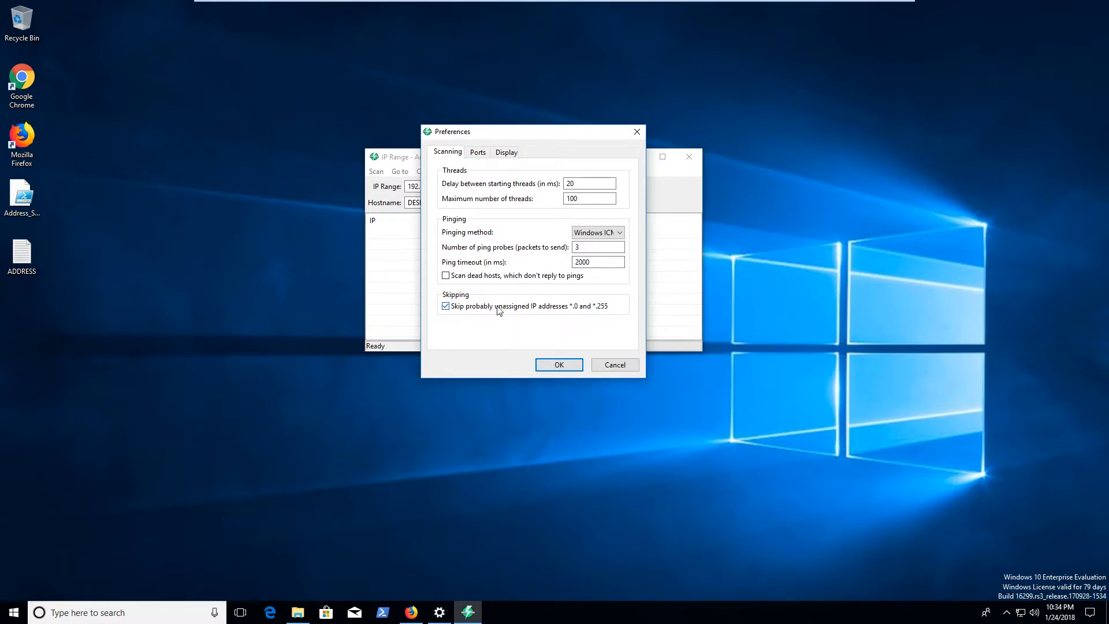
# Review the Ports and Display preferences and cancel the dialog without changes
pyautogui.click(478, 153)
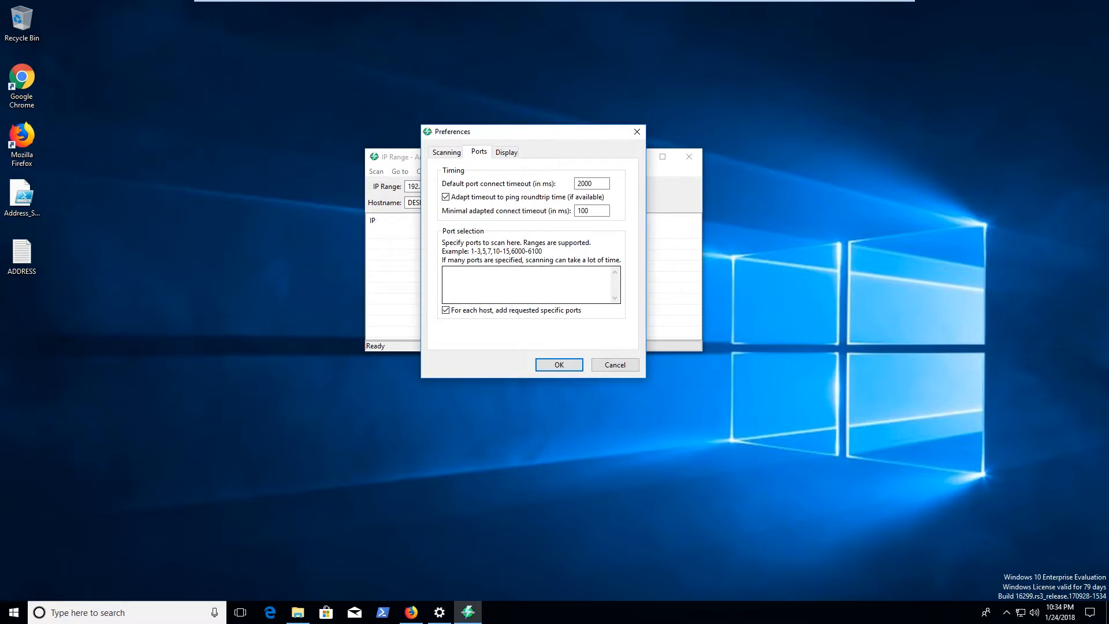
pyautogui.click(505, 152)
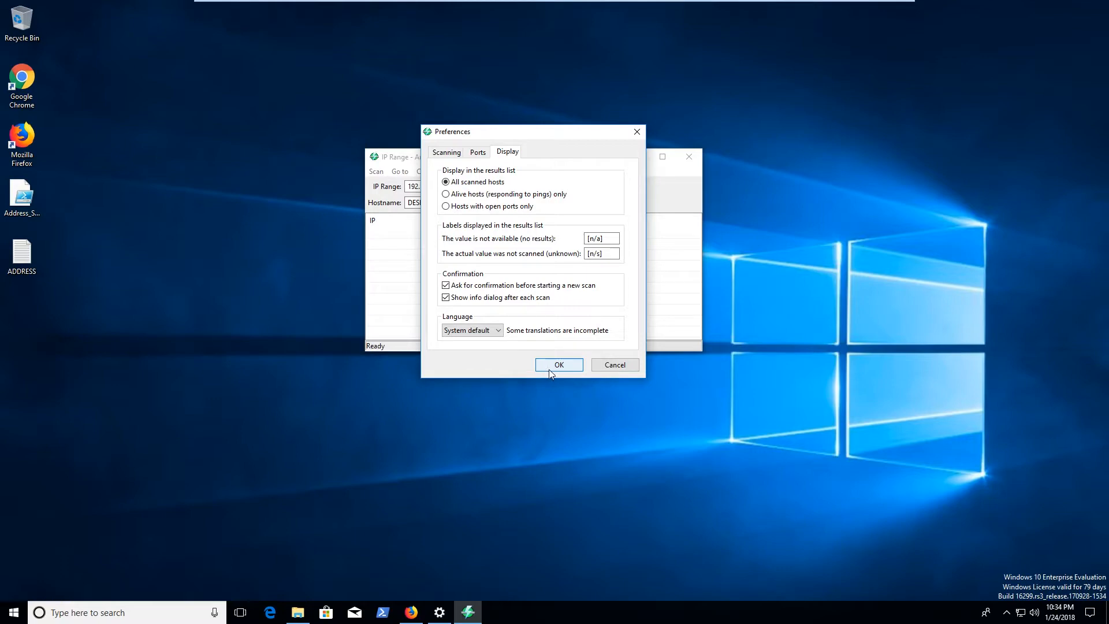
pyautogui.click(608, 366)
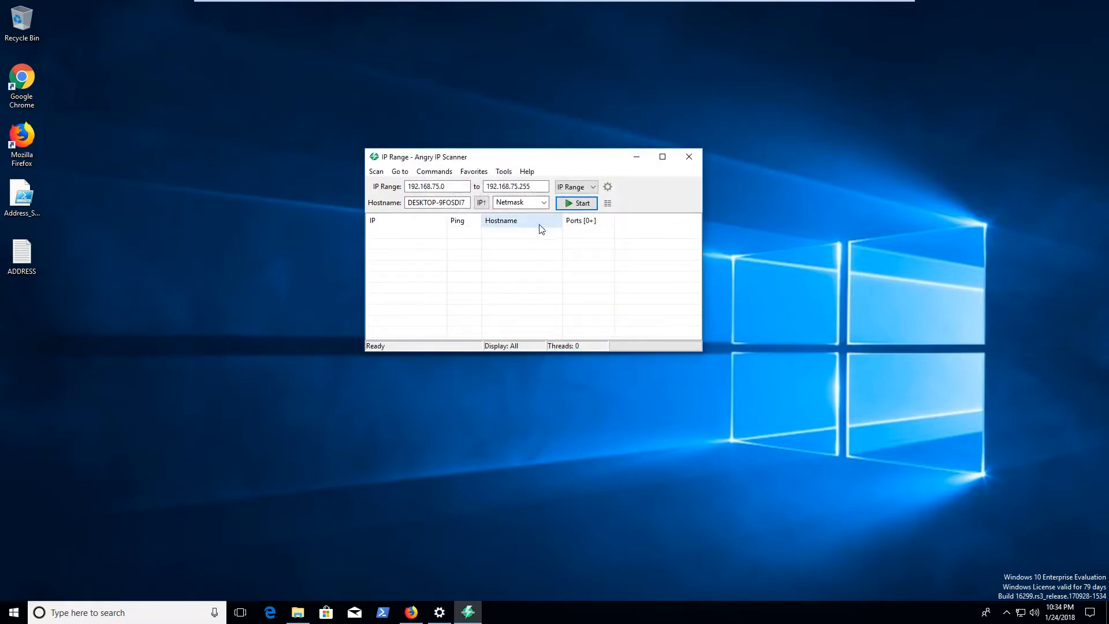
# Fill the IP range with this computer's own address, resolved from its hostname
pyautogui.click(451, 203)
pyautogui.click(483, 203)
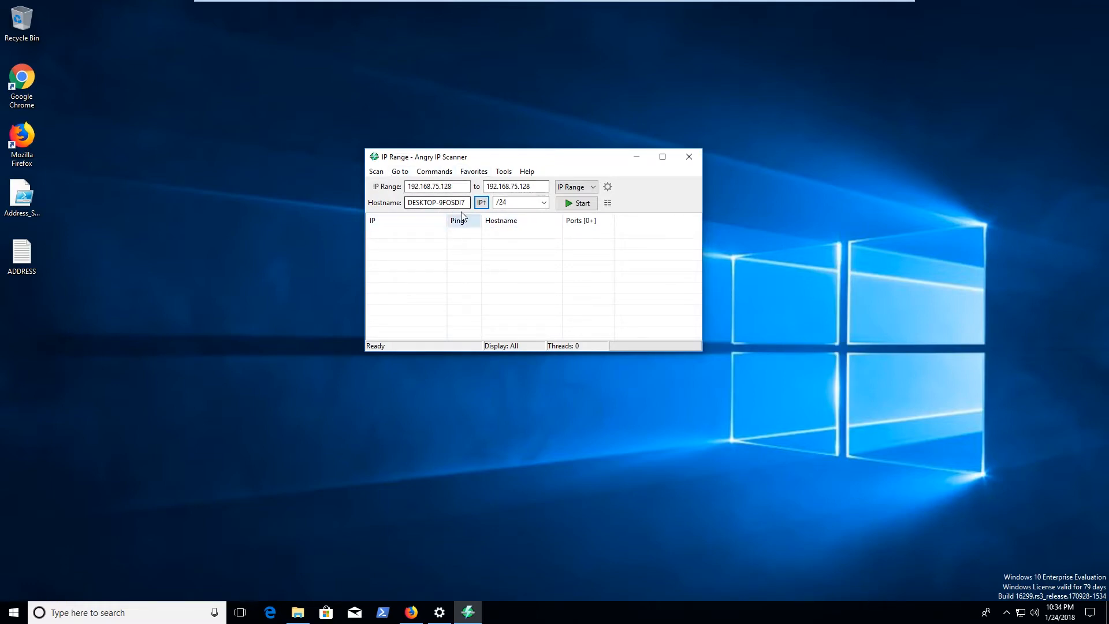
pyautogui.click(445, 174)
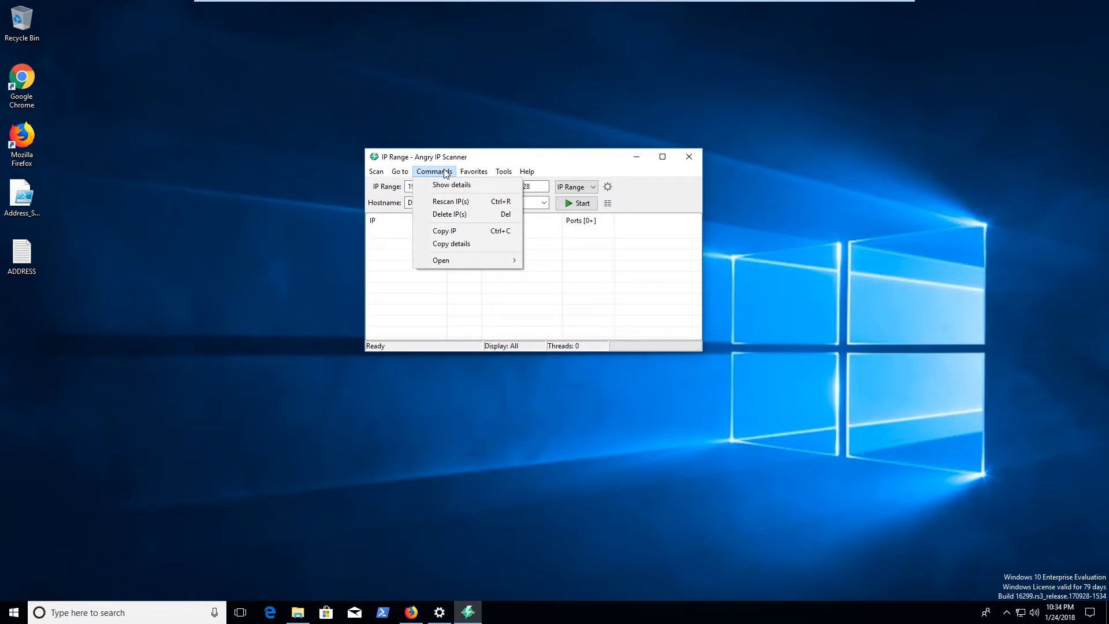
pyautogui.moveTo(397, 175)
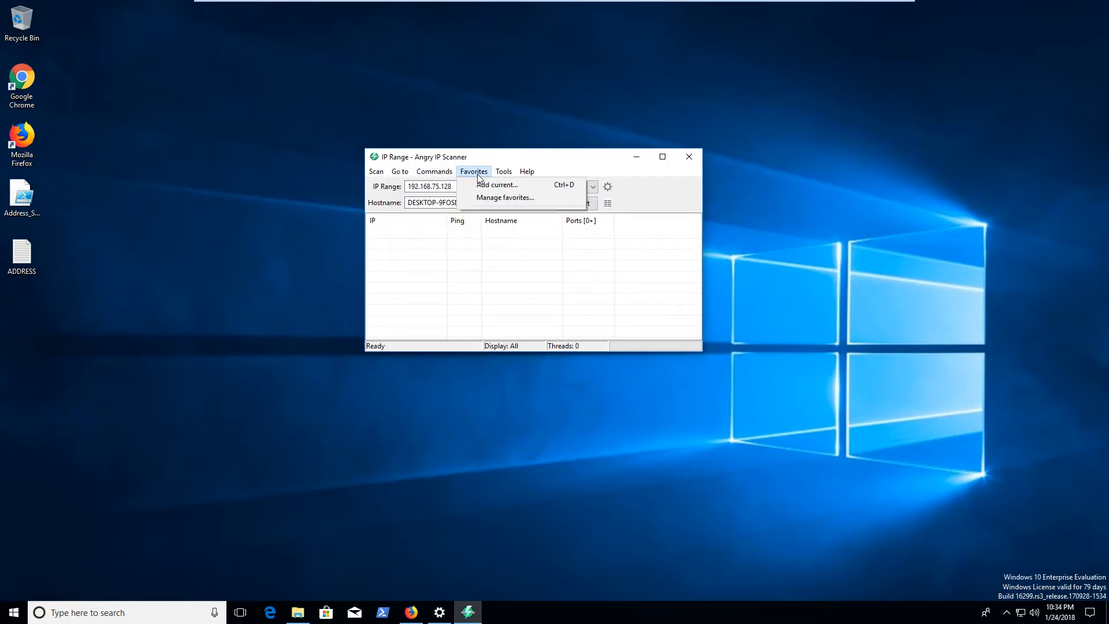
pyautogui.moveTo(504, 172)
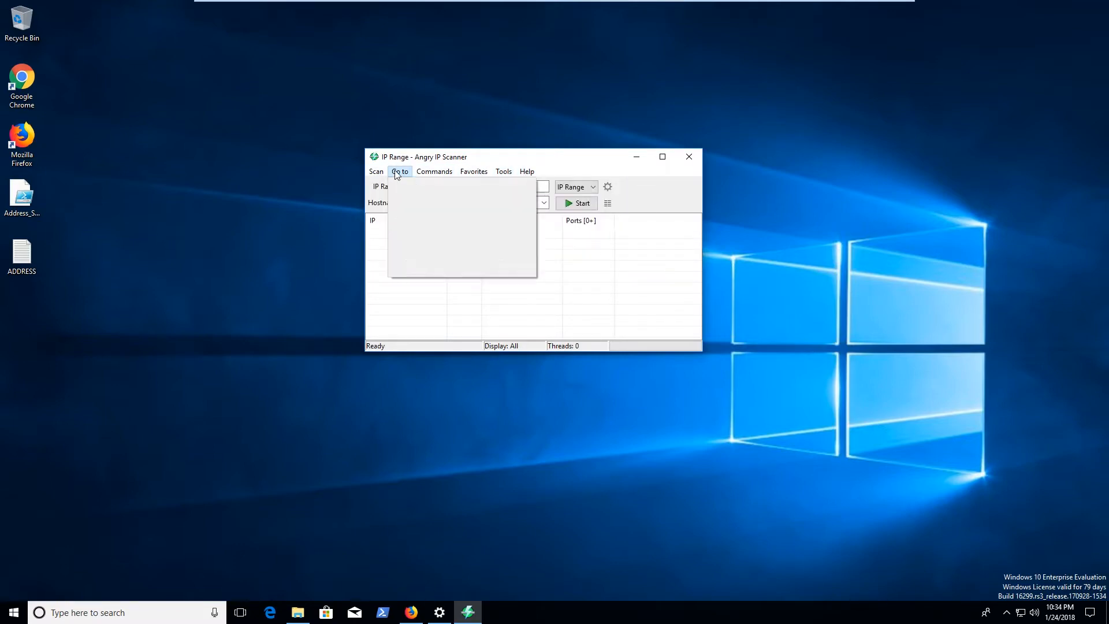
pyautogui.click(565, 167)
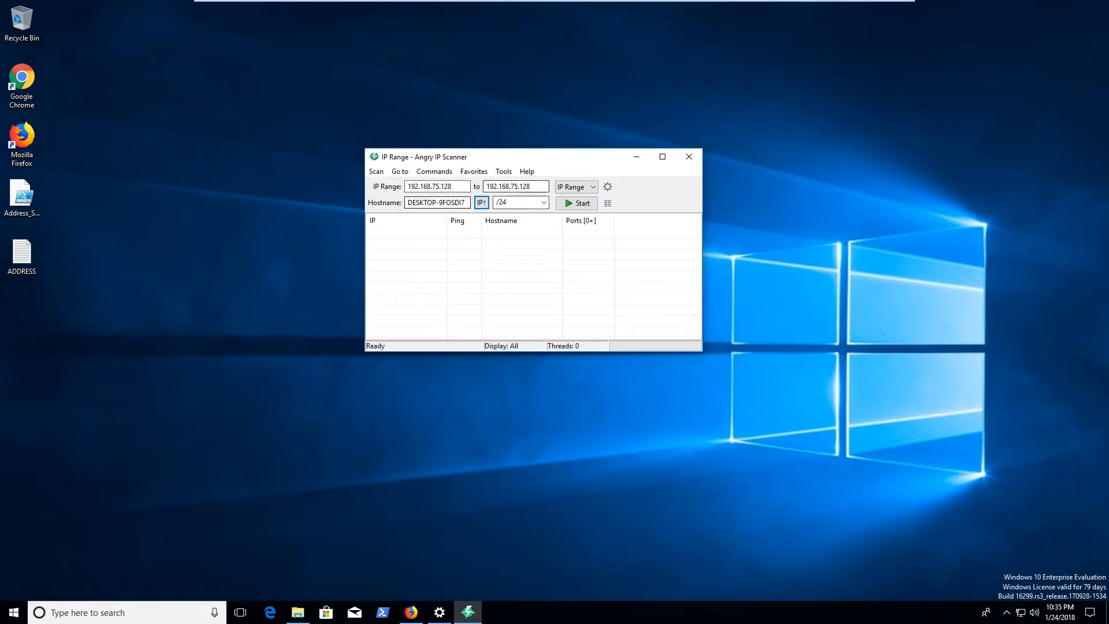
# Set the IP range to 192.168.75.0 through 192.168.75.255 and start the scan
pyautogui.doubleClick(445, 186)
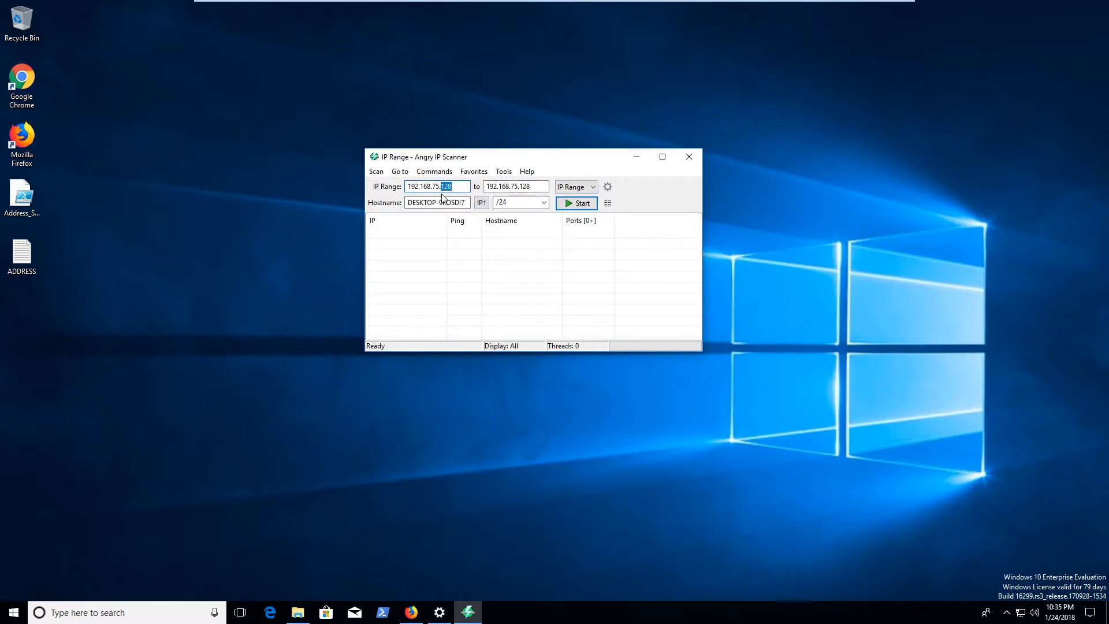
pyautogui.write('0')
pyautogui.doubleClick(522, 186)
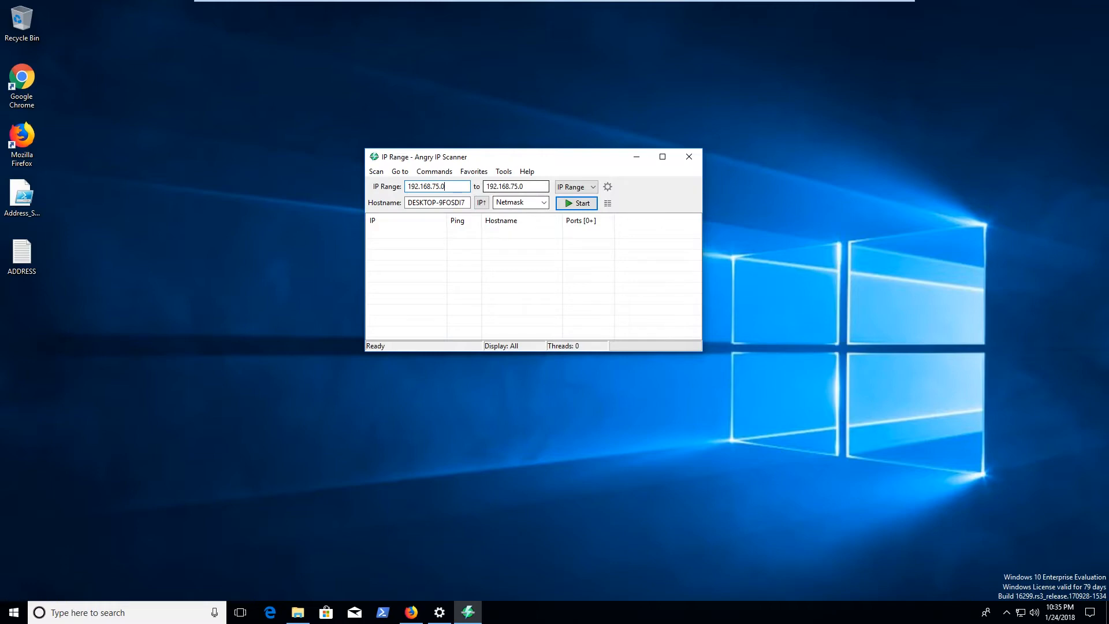
pyautogui.write('0')
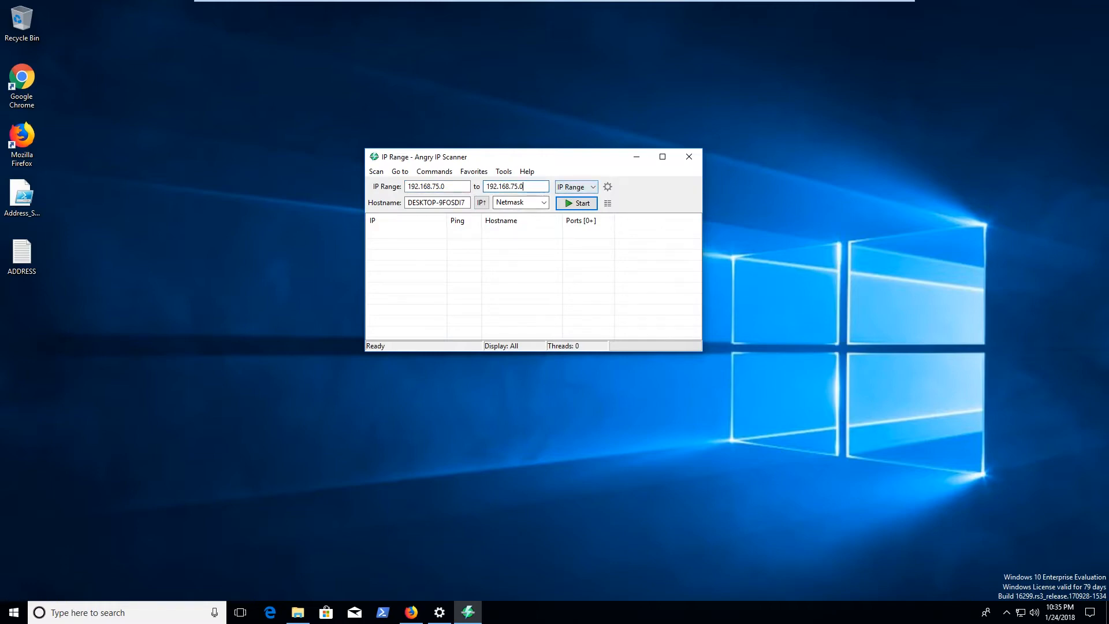
pyautogui.write('255')
pyautogui.press('Return')
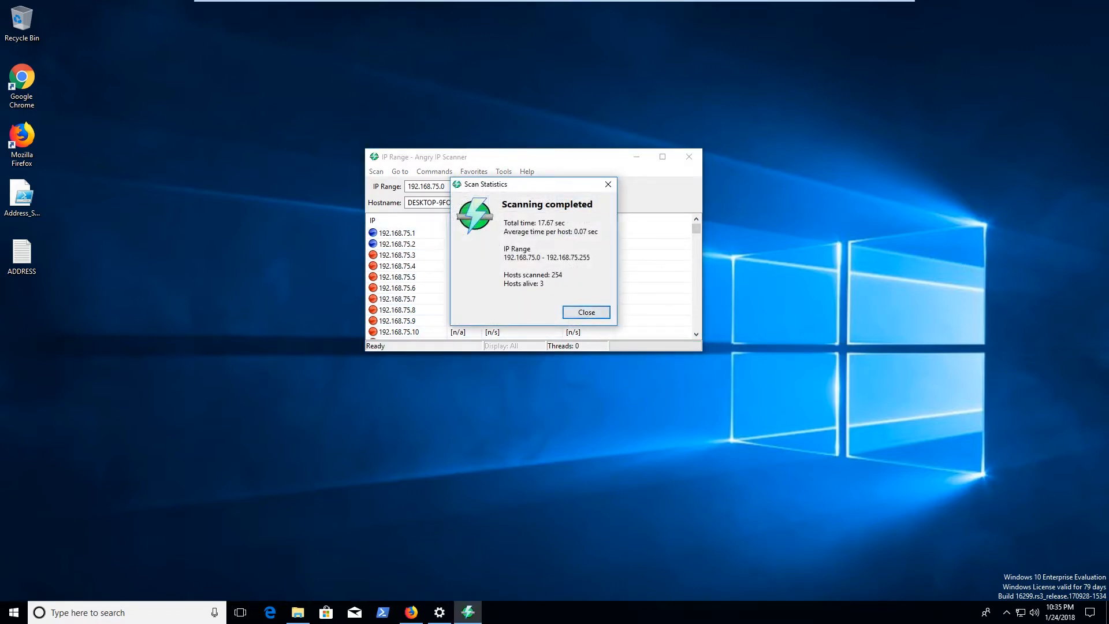
# Check the alive hosts line in the scan statistics and close the summary
pyautogui.moveTo(503, 283); pyautogui.dragTo(544, 284)
pyautogui.click(544, 284)
pyautogui.click(587, 313)
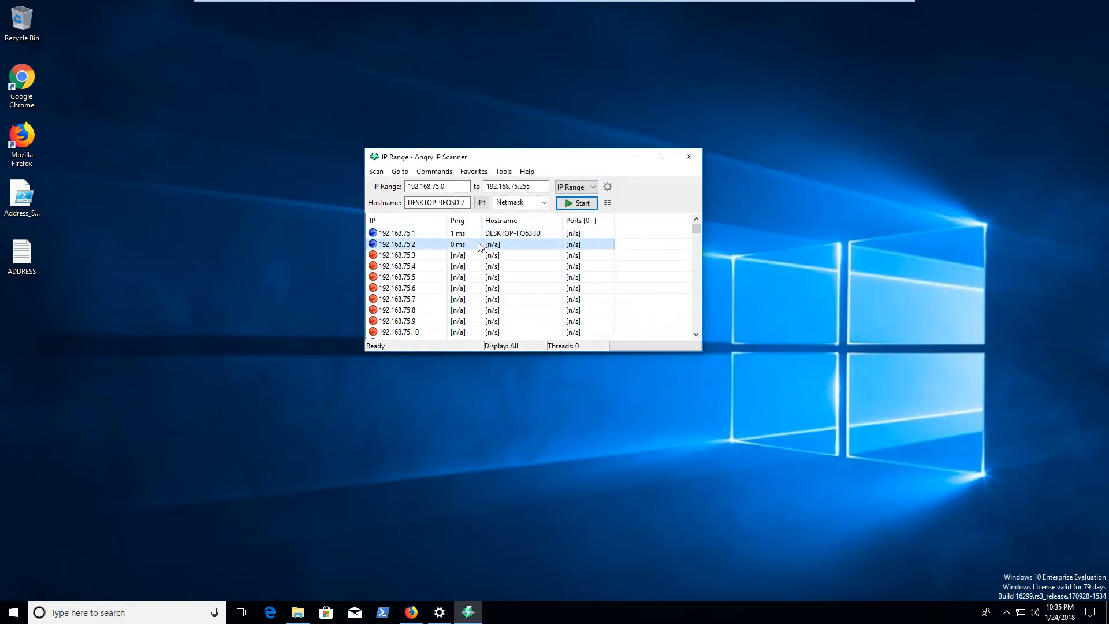
# Look through the scan results for live hosts and select 192.168.75.128
pyautogui.moveTo(694, 228); pyautogui.dragTo(697, 274)
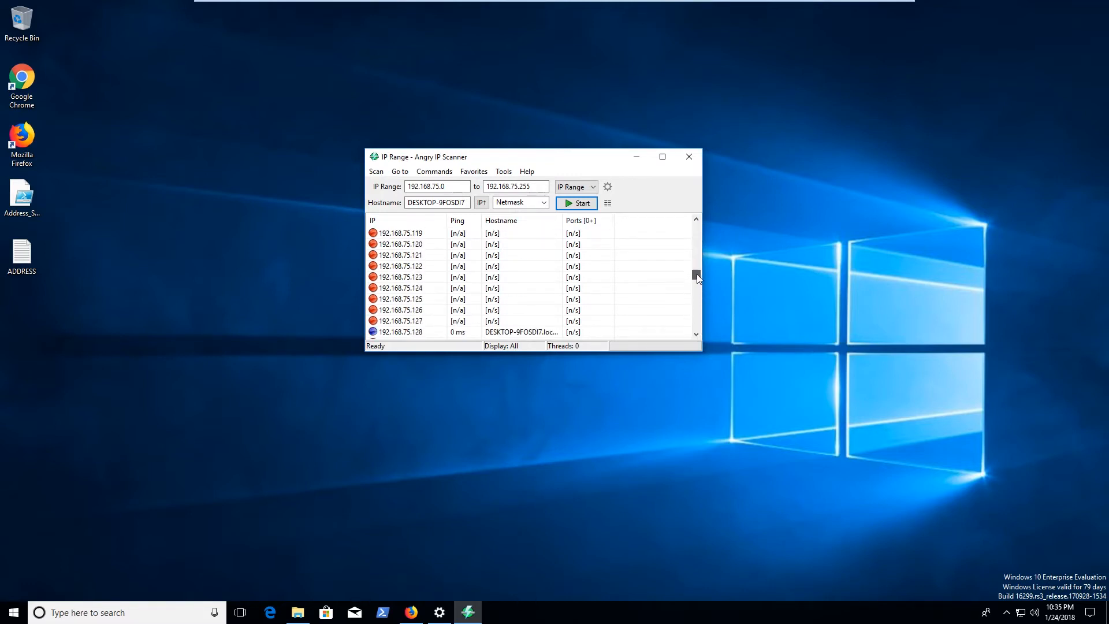
pyautogui.click(568, 322)
pyautogui.moveTo(694, 269)
pyautogui.mouseDown()
pyautogui.moveTo(694, 230)
pyautogui.moveTo(687, 281)
pyautogui.mouseUp()
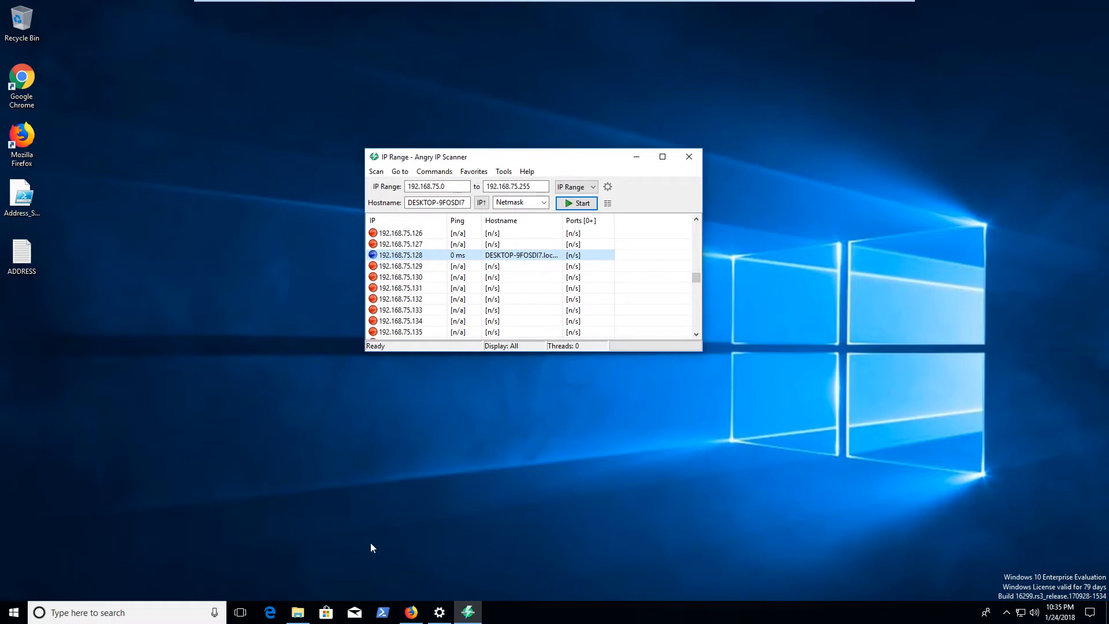
# Open PowerShell with the scanner window moved beside it, and ping 192.168.75.128, interrupting the command before it finishes
pyautogui.click(382, 612)
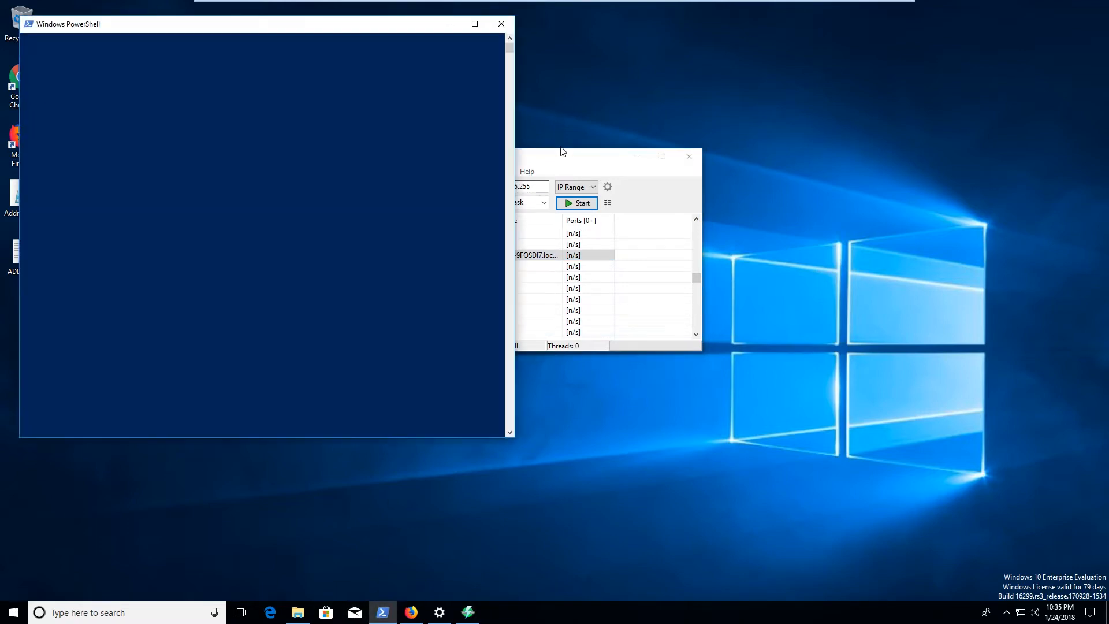
pyautogui.moveTo(559, 156); pyautogui.dragTo(796, 120)
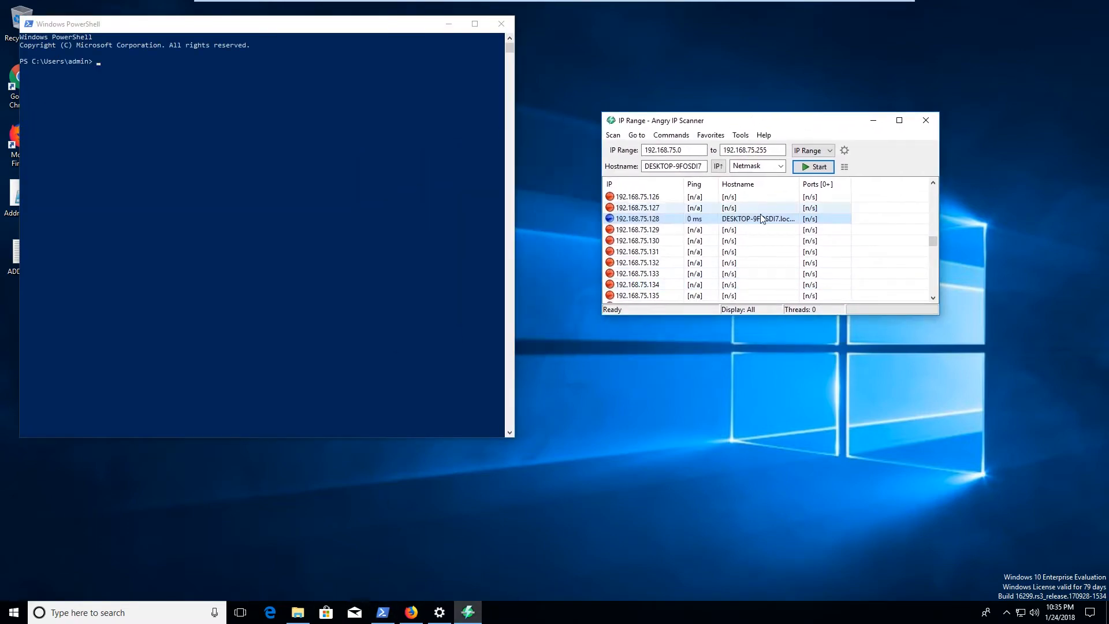
pyautogui.click(339, 146)
pyautogui.write('ping 192.168')
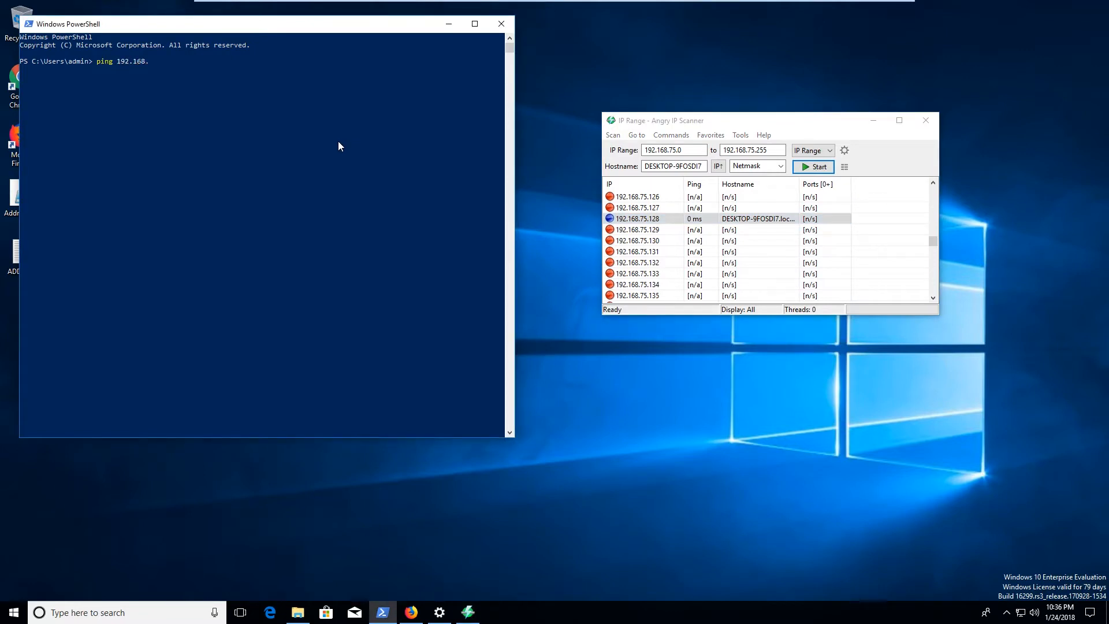
pyautogui.write('.75.128')
pyautogui.press('Return')
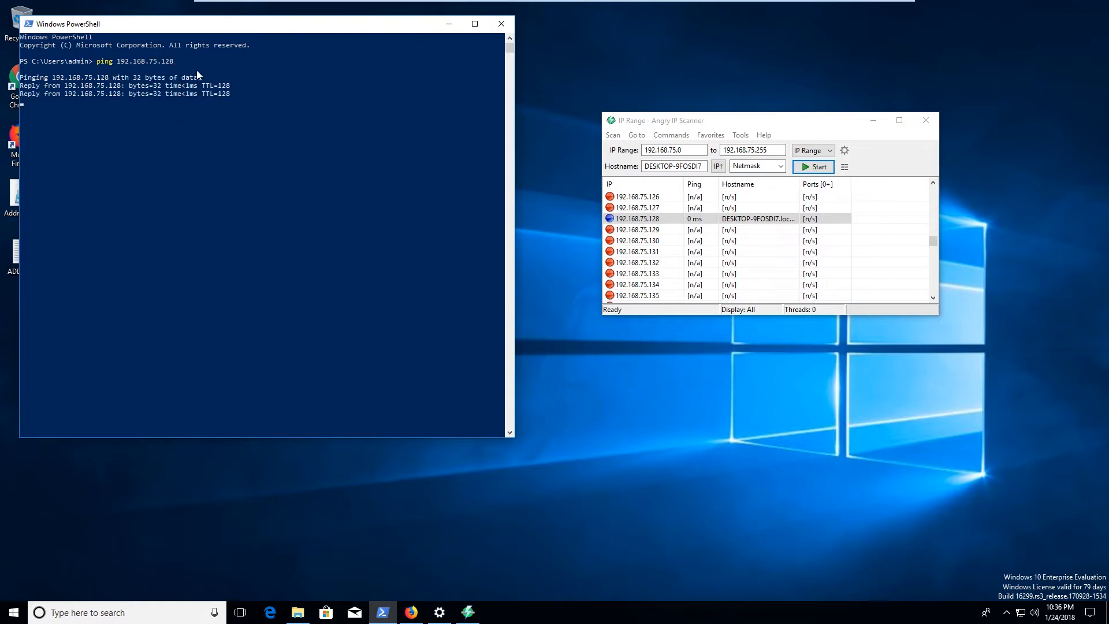
pyautogui.hotkey('ctrl', 'c')
# Select host 192.168.75.1 at the start of the scan results and ping that address in PowerShell
pyautogui.moveTo(933, 244); pyautogui.dragTo(933, 187)
pyautogui.click(775, 196)
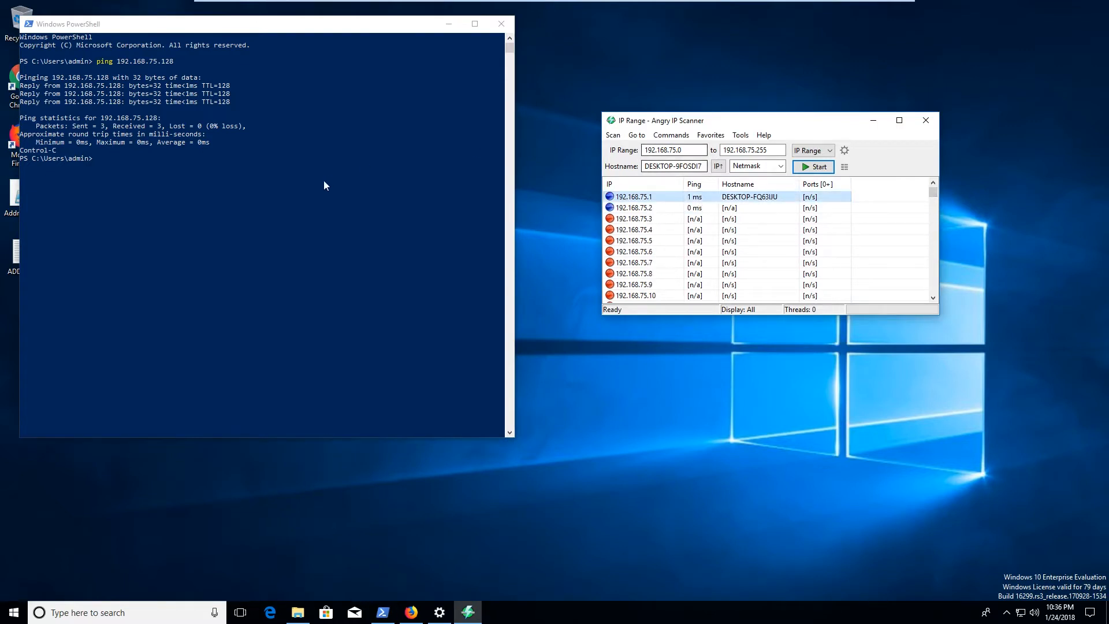
pyautogui.click(194, 182)
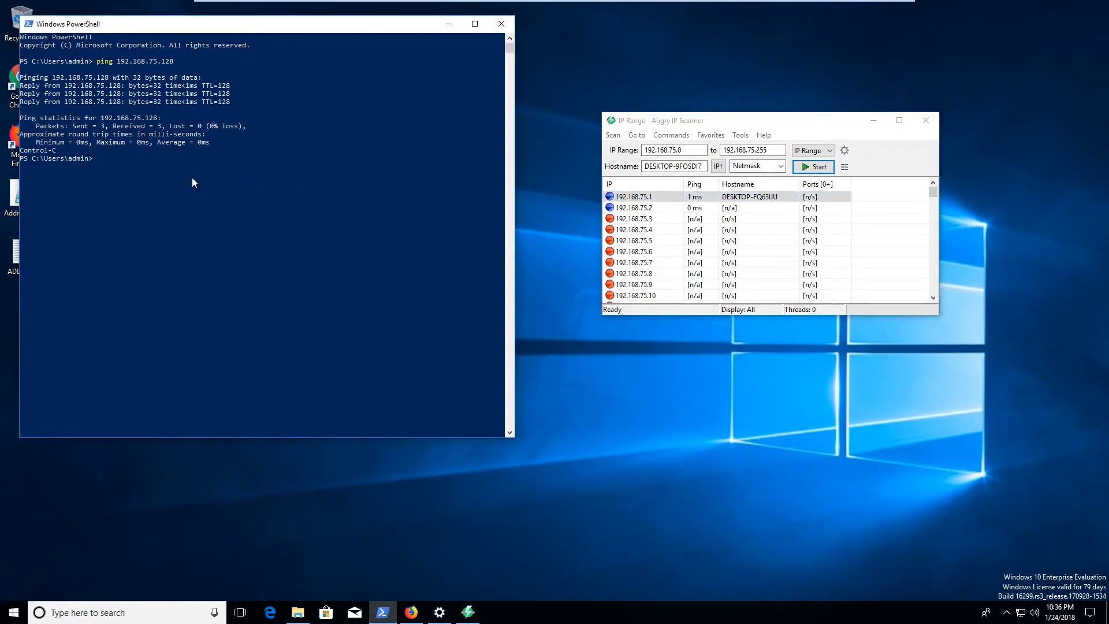
pyautogui.write('ping 192.168.75.1')
pyautogui.press('Return')
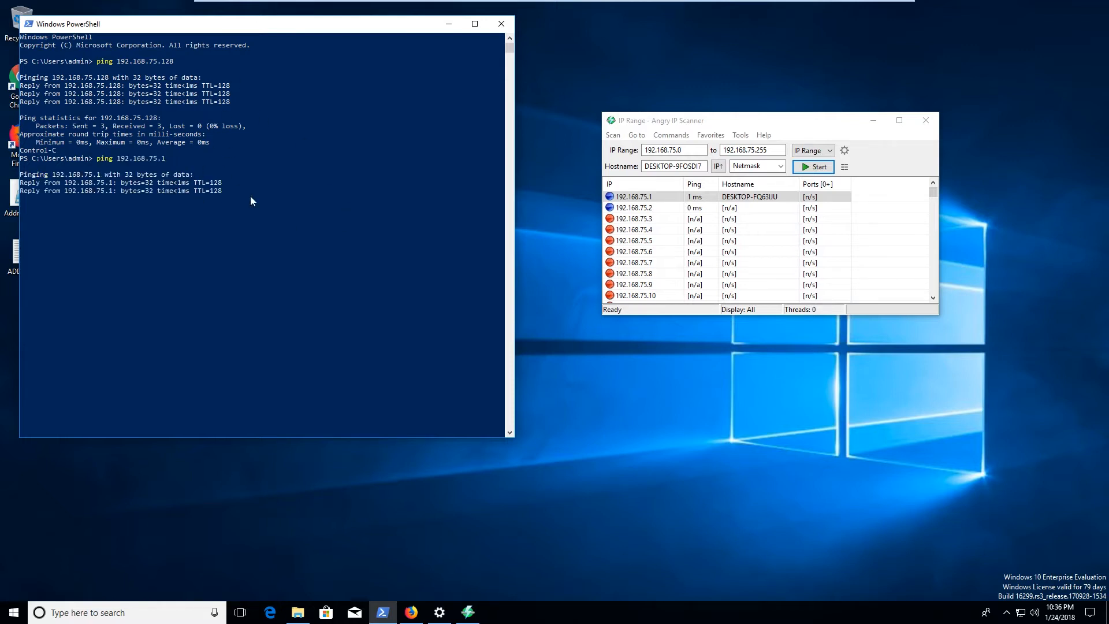
# Interrupt the running ping of 192.168.75.1 and ping 192.168.75.2 in PowerShell
pyautogui.hotkey('ctrl', 'c')
pyautogui.press('Up')
pyautogui.press('BackSpace')
pyautogui.write('2')
pyautogui.press('Return')
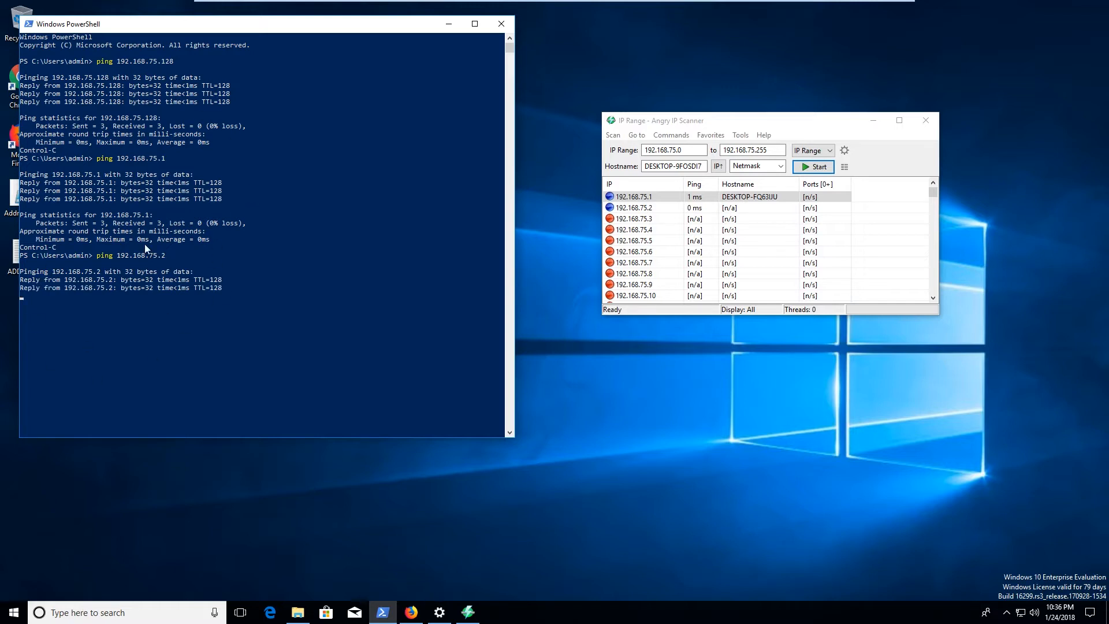
# Select host 192.168.75.2 in the scan results and sort the list by ping time
pyautogui.click(746, 209)
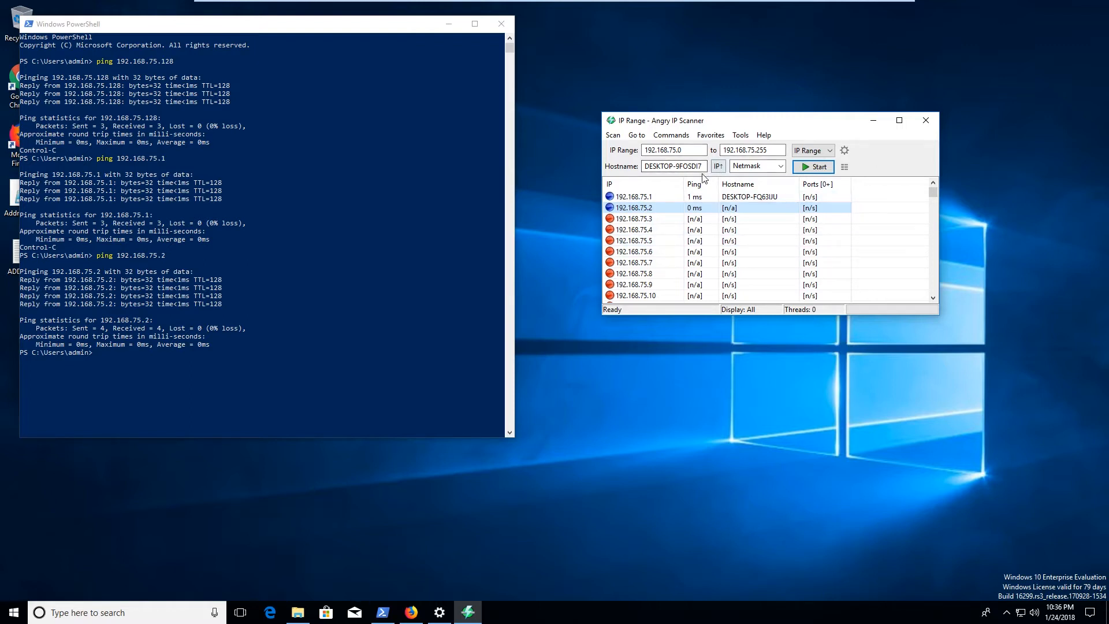
pyautogui.click(705, 184)
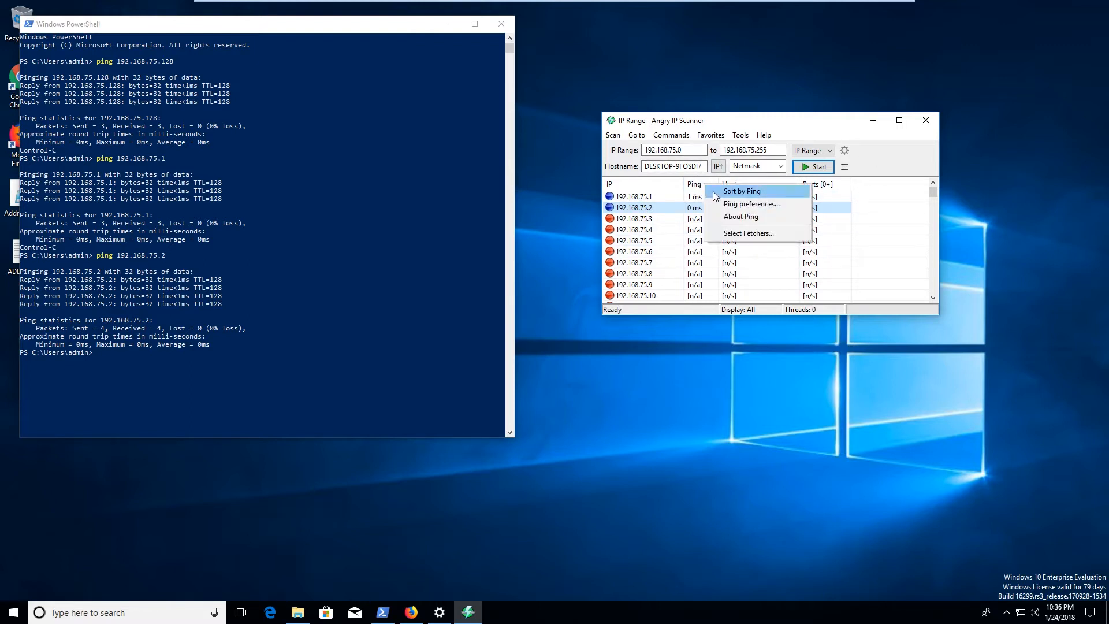
pyautogui.click(714, 196)
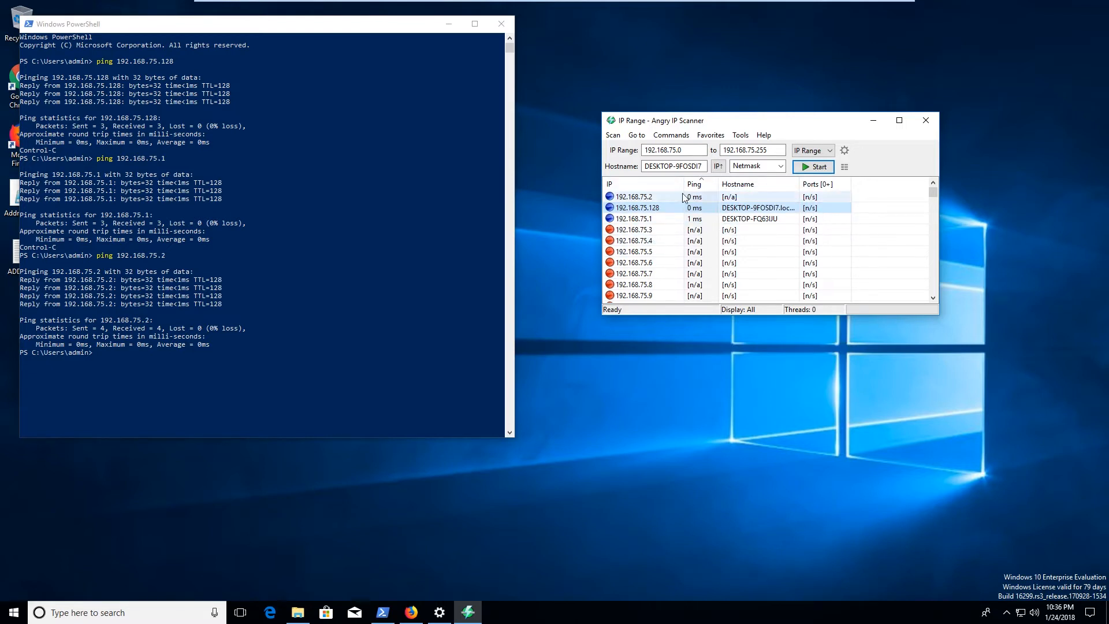
pyautogui.click(655, 184)
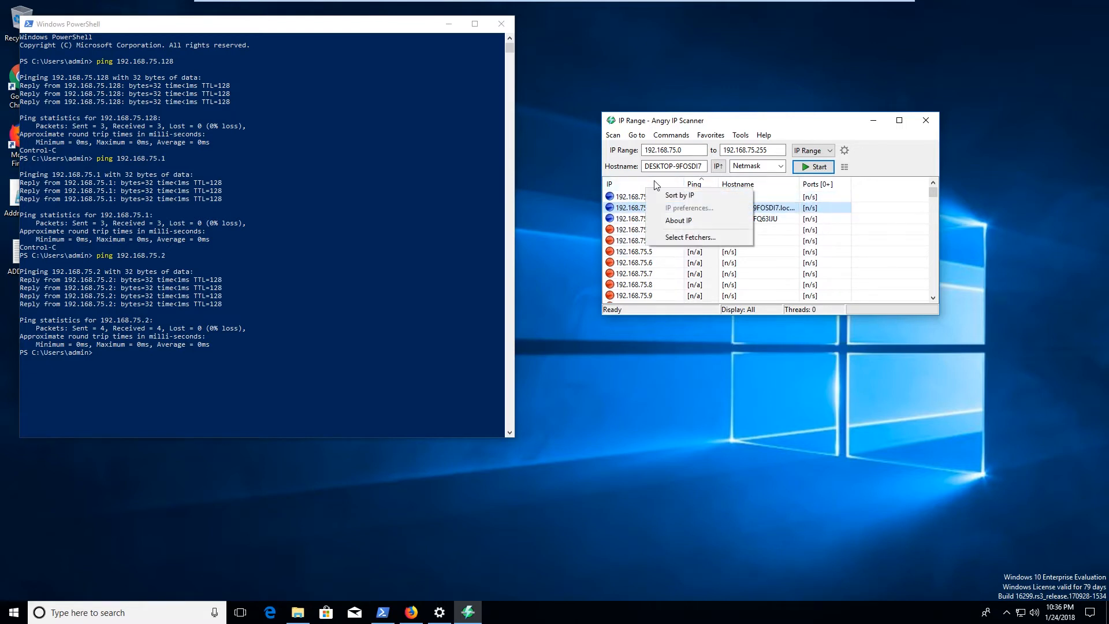
pyautogui.click(635, 183)
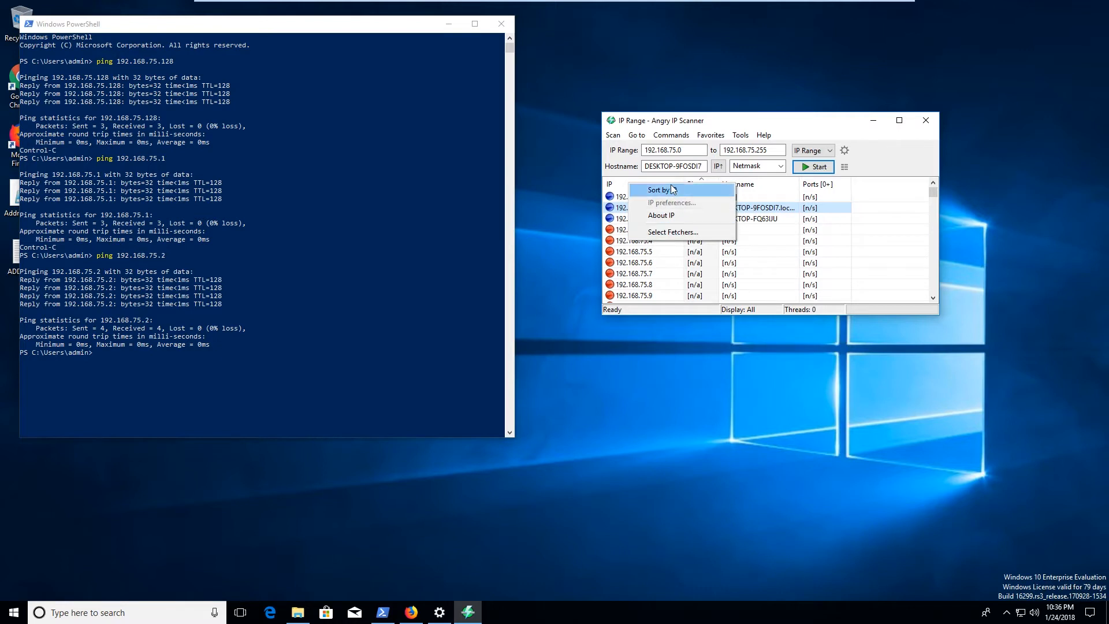
pyautogui.click(626, 184)
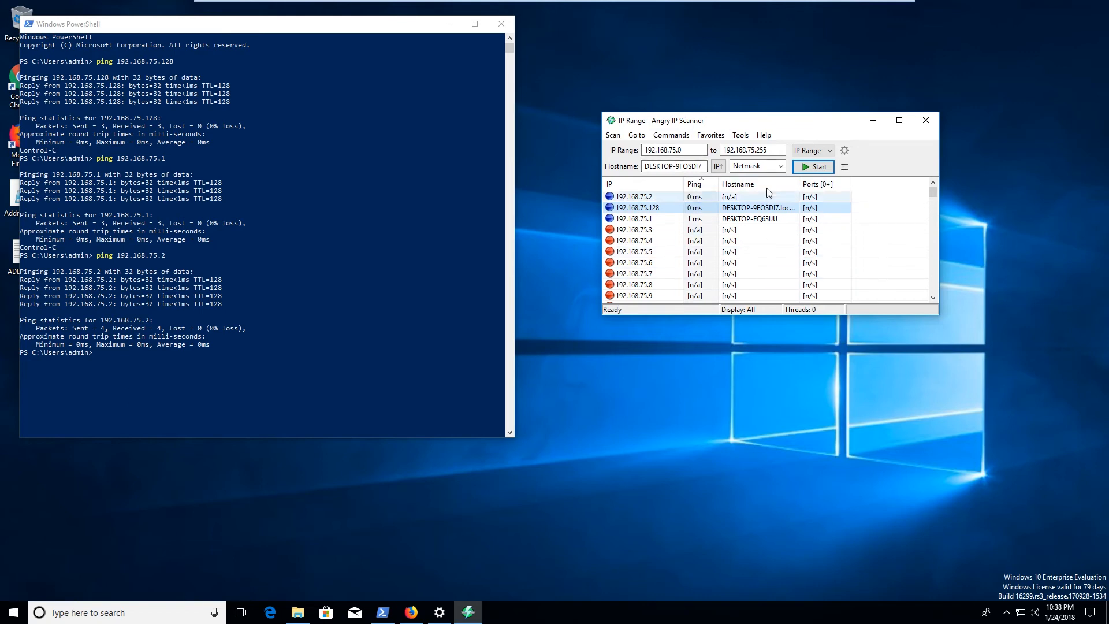
# Move the Angry IP Scanner window slightly higher and closer to the PowerShell window
pyautogui.moveTo(835, 122); pyautogui.dragTo(801, 83)
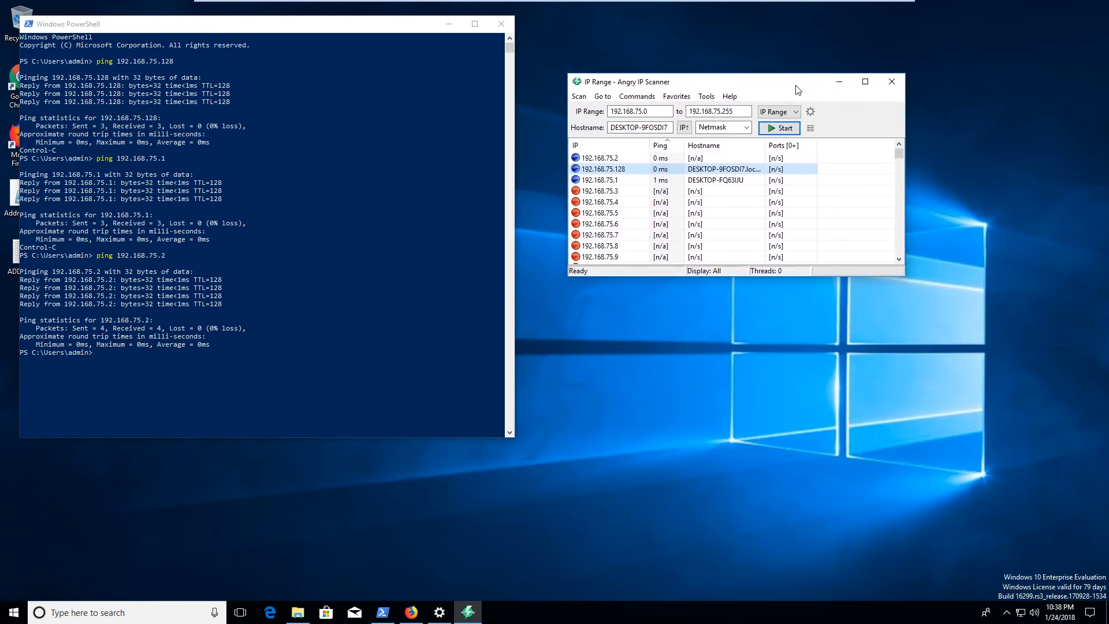